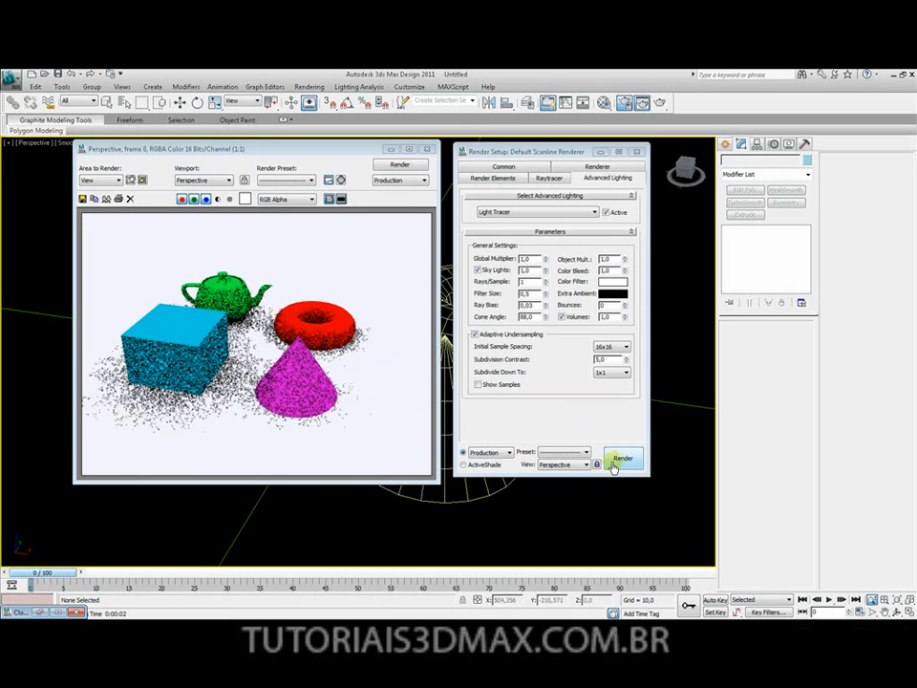
Render the perspective view with the Light Tracer's Rays/Sample at 250, and again at 500
double_click(533, 281)
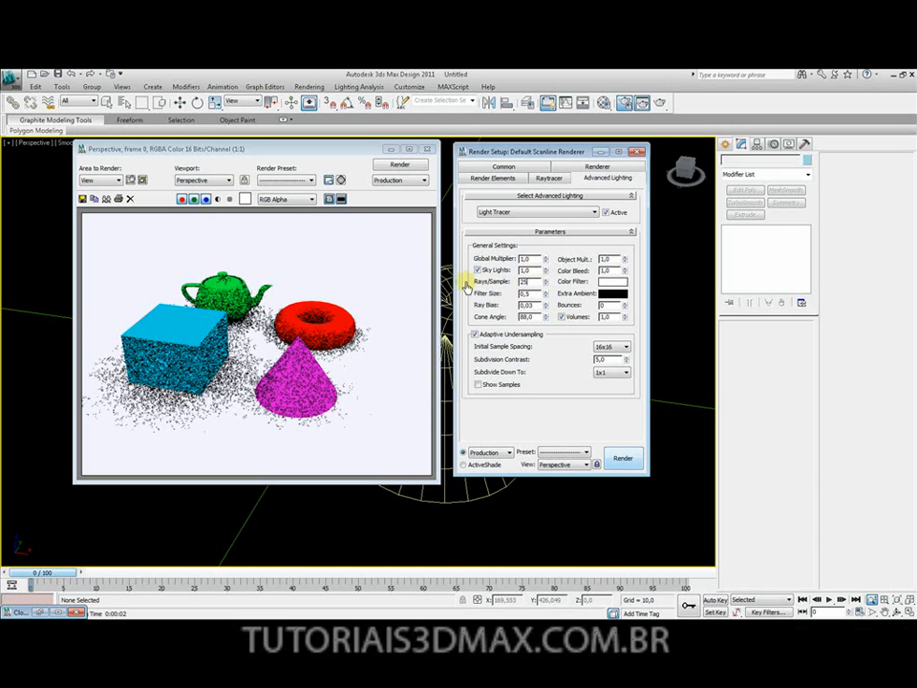
click(623, 461)
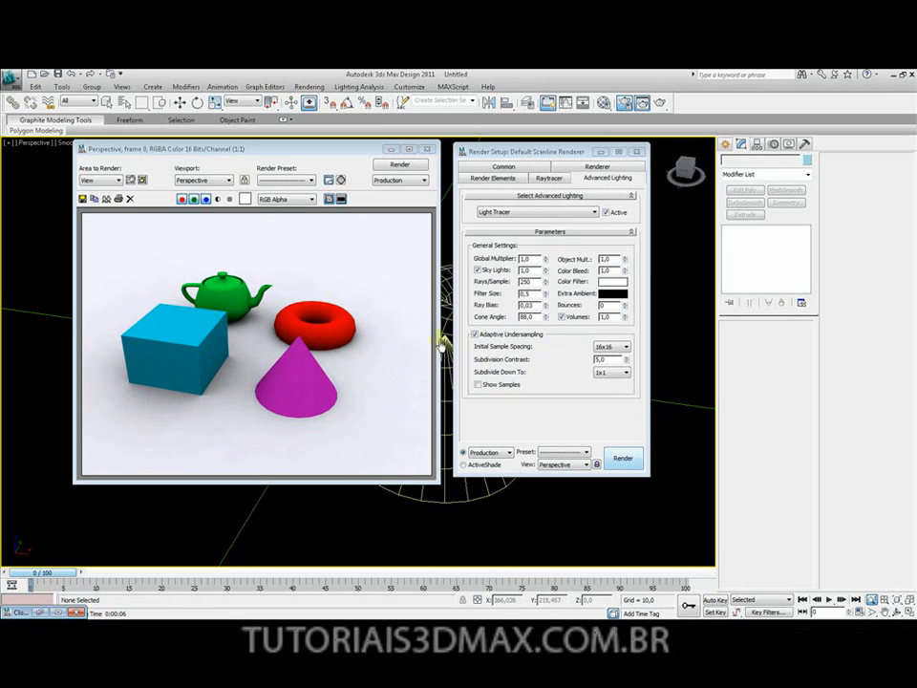
drag(539, 284, 432, 286)
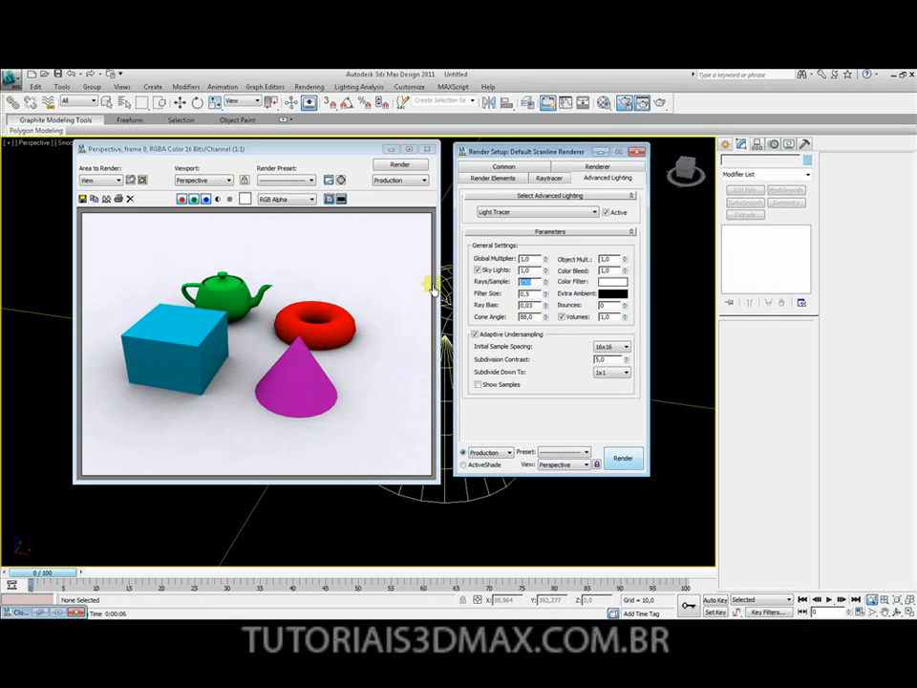
click(621, 458)
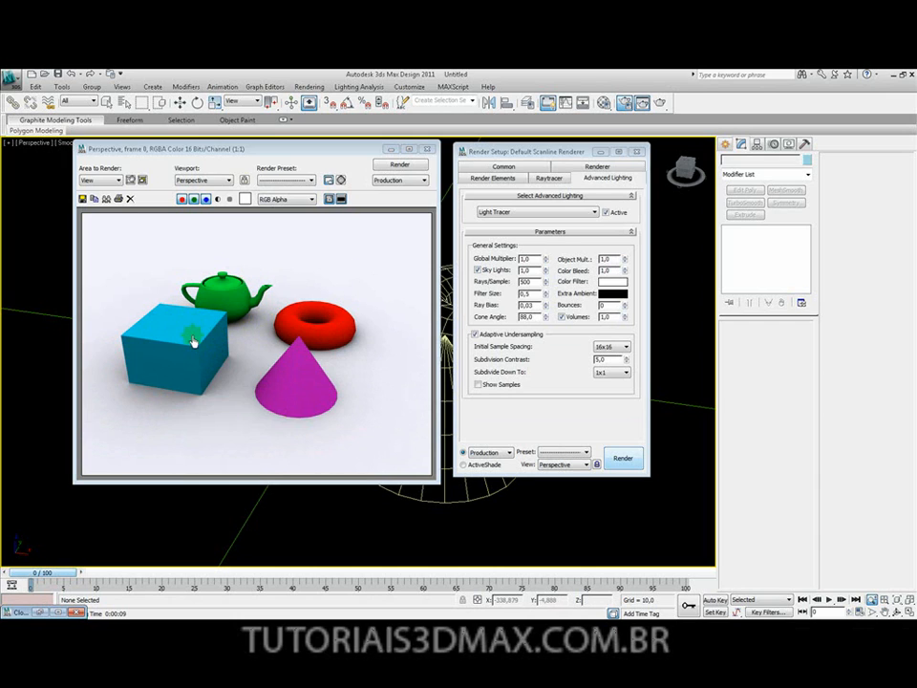
Set the Light Tracer's Rays/Sample to 50 and render the perspective view
double_click(525, 282)
text(50)
key(Return)
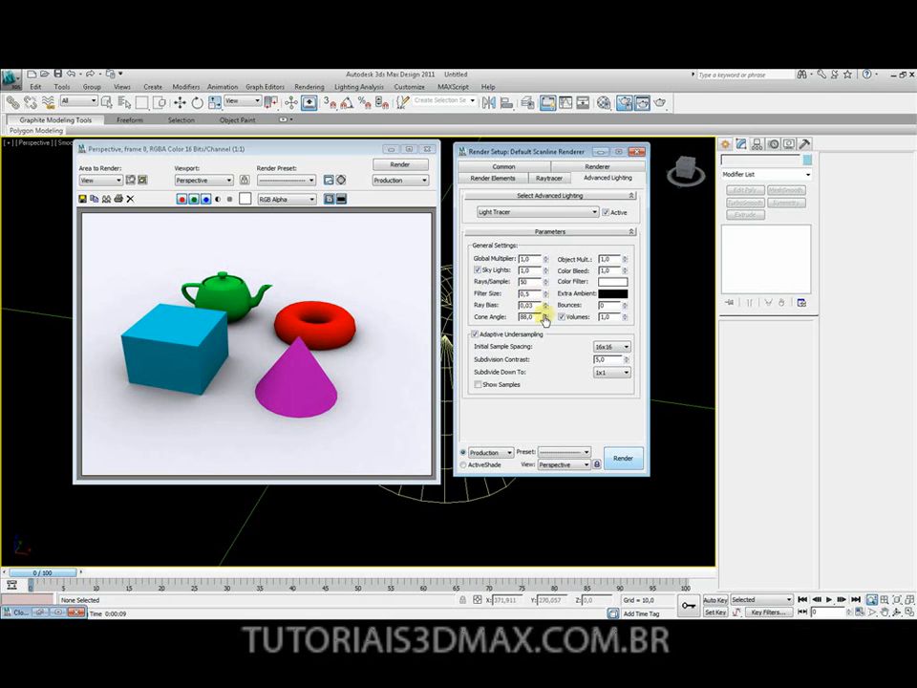
click(622, 460)
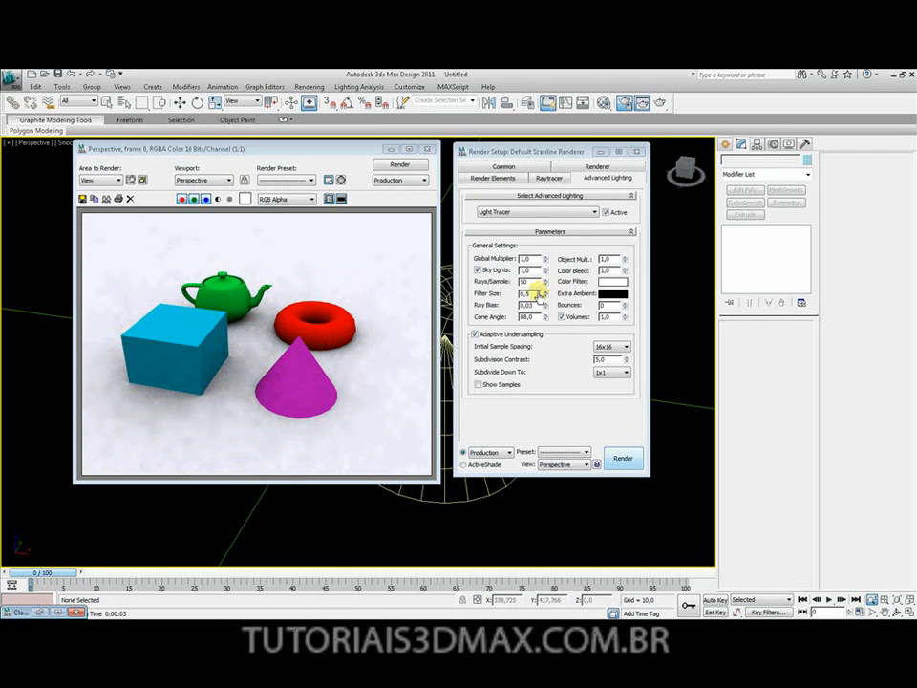
Set the Light Tracer's Filter Size to 30, render the scene and stop the render before it completes
click(534, 295)
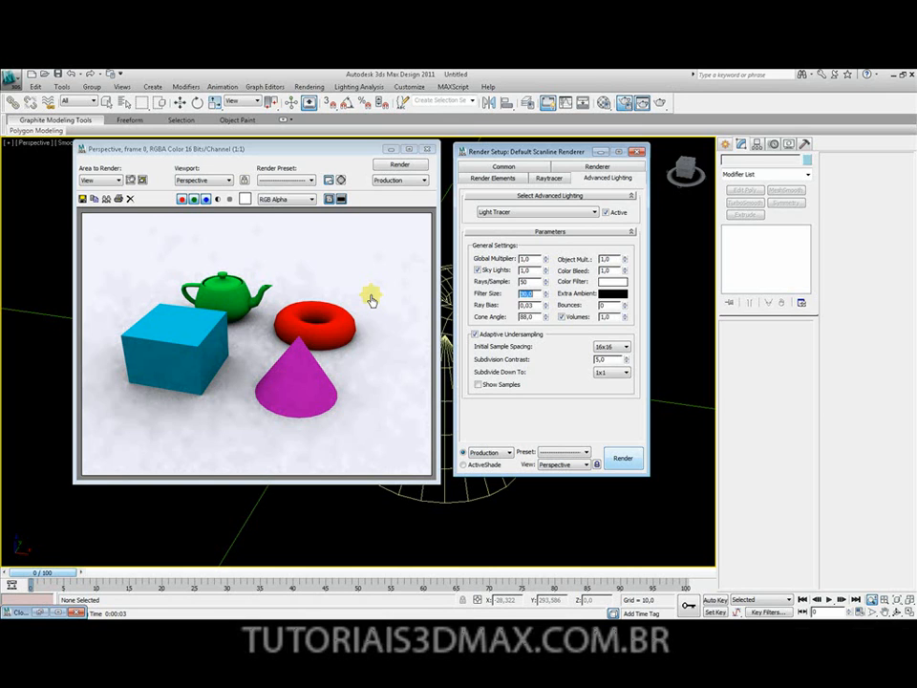
click(622, 459)
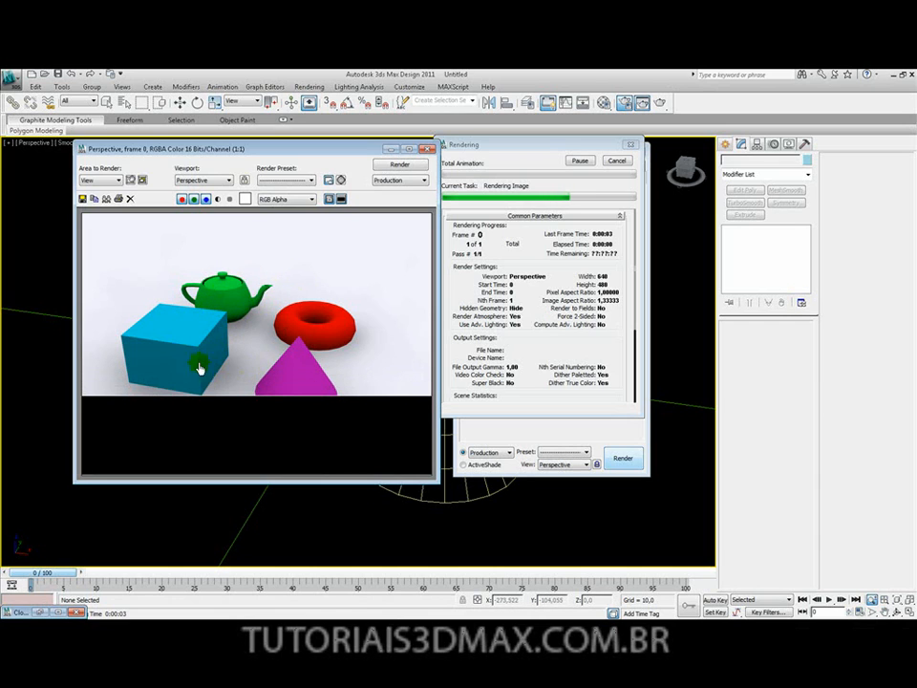
click(614, 161)
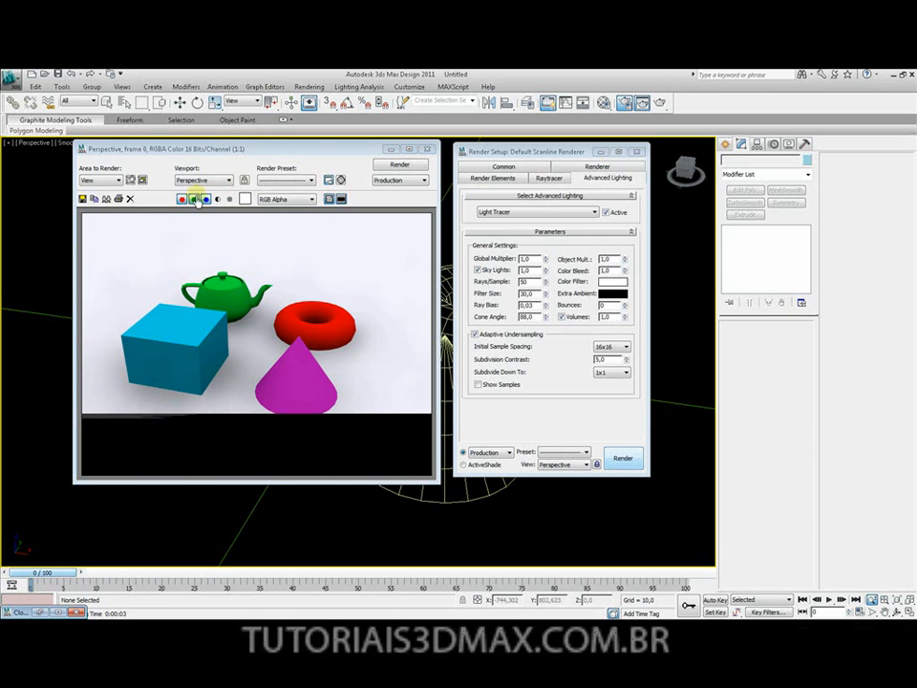
Clone the rendered frame and spread the original, the clone and the render settings apart for comparison
click(106, 199)
mouse_move(382, 216)
mouse_down()
mouse_move(642, 159)
mouse_move(652, 168)
mouse_up()
drag(383, 164, 300, 172)
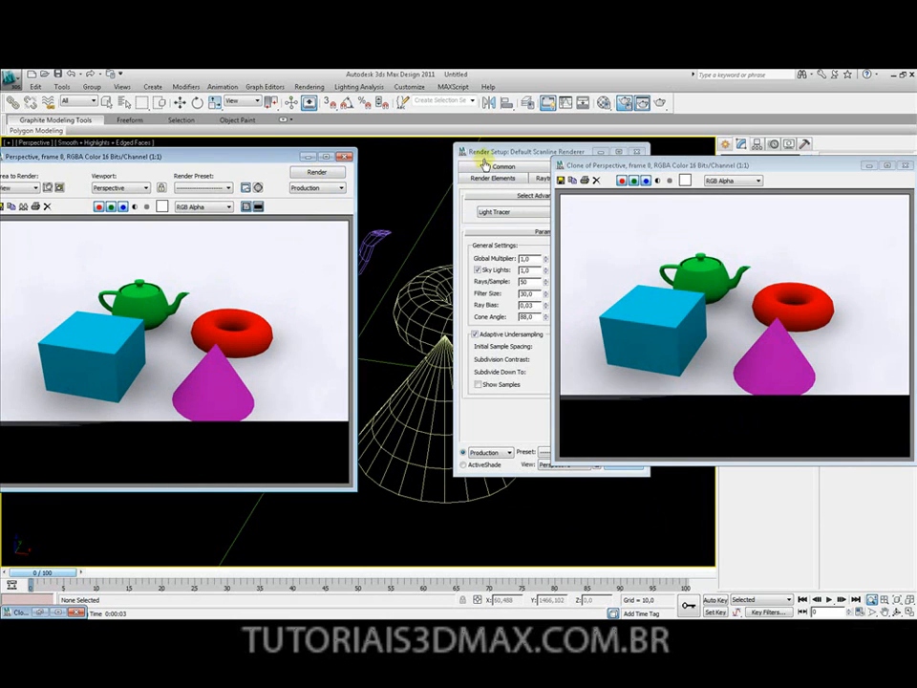
click(520, 153)
drag(520, 153, 488, 157)
Set the Filter Size to 0,5, render the scene and place the cloned frame directly beside the new render
double_click(495, 297)
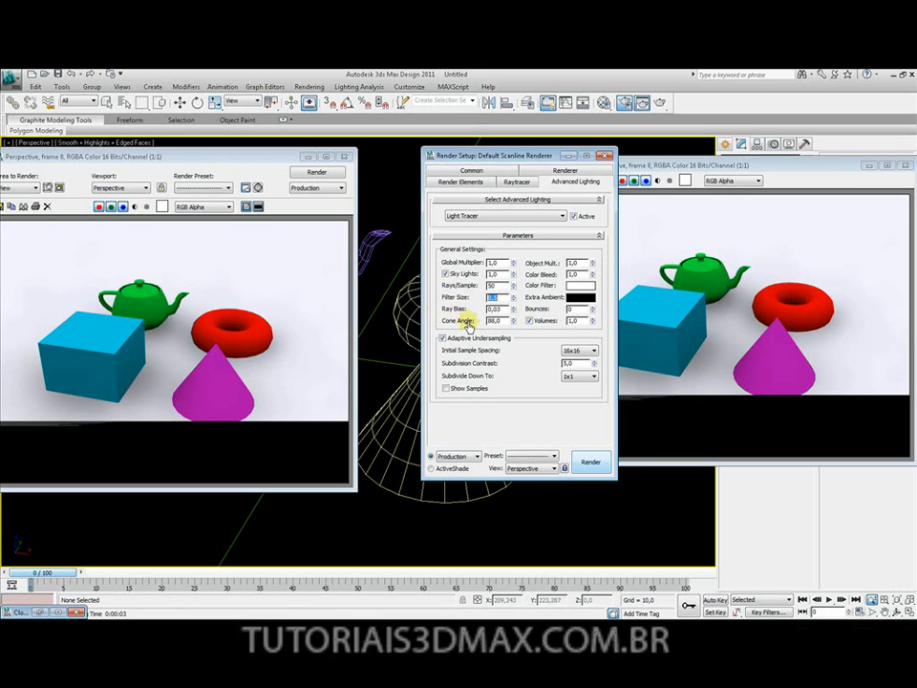
drag(484, 156, 435, 156)
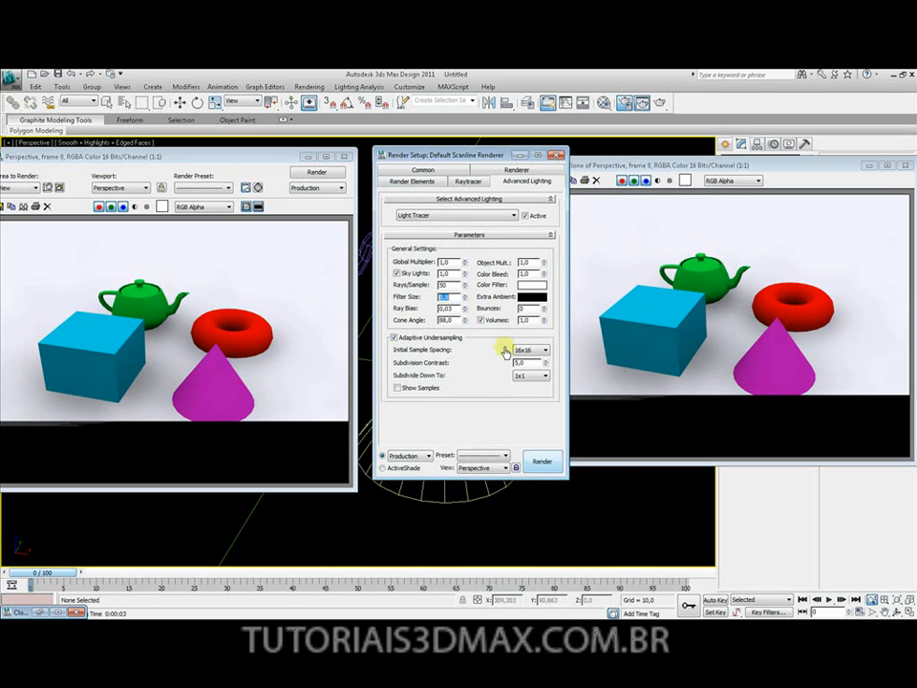
click(541, 462)
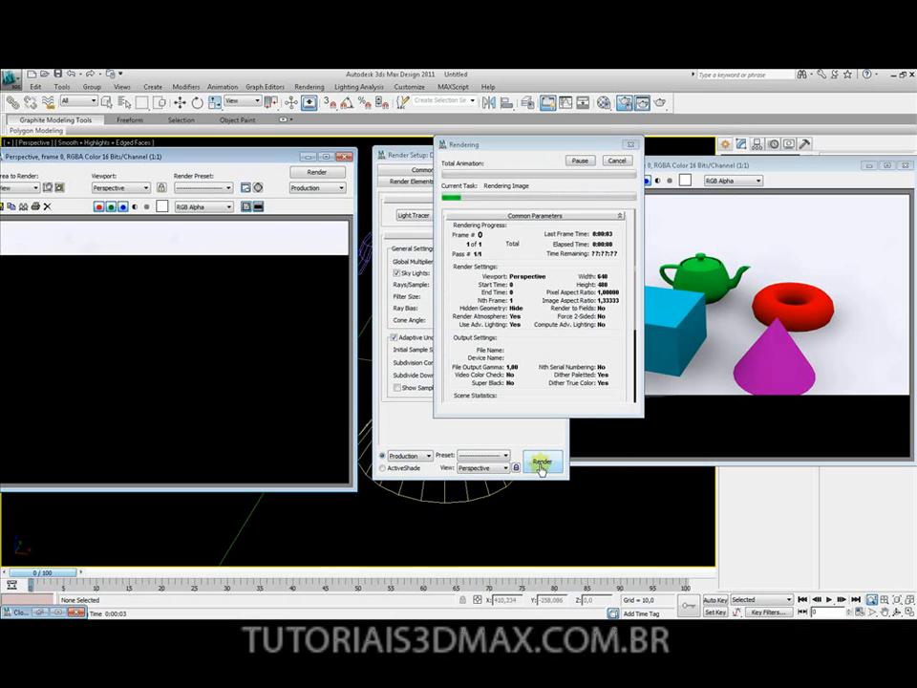
click(723, 166)
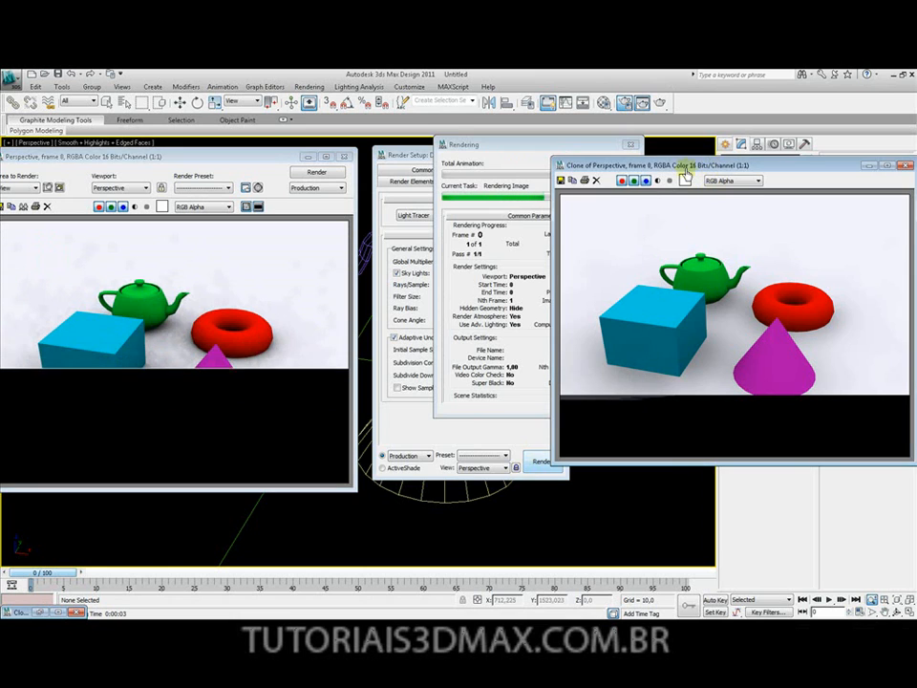
mouse_move(621, 170)
mouse_down()
mouse_move(462, 199)
mouse_move(429, 190)
mouse_up()
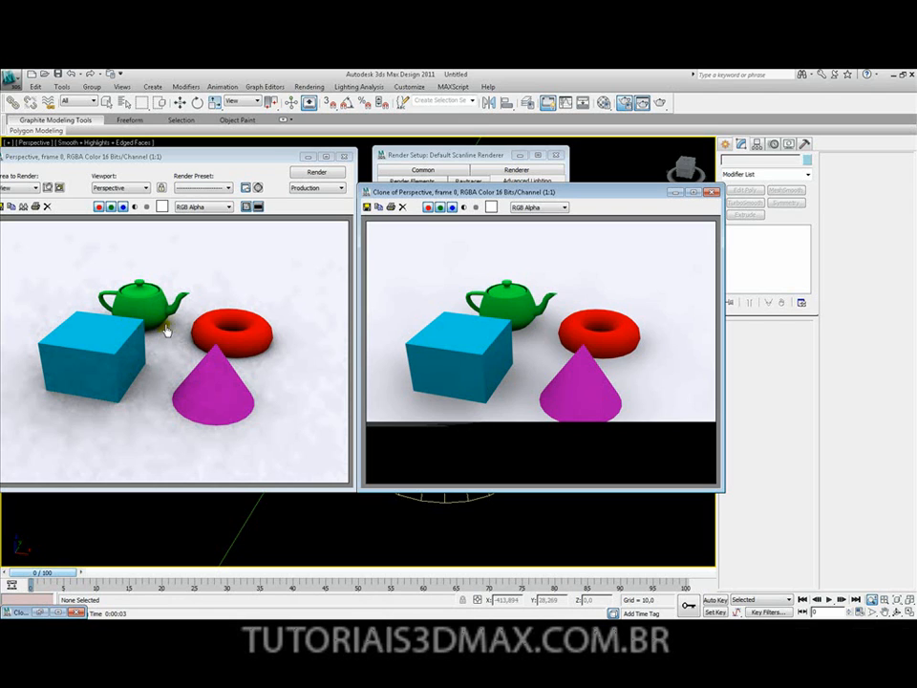
Set Rays/Sample to 250, render the scene and bring the cloned frame forward to compare it with the result
click(468, 183)
drag(454, 287, 386, 287)
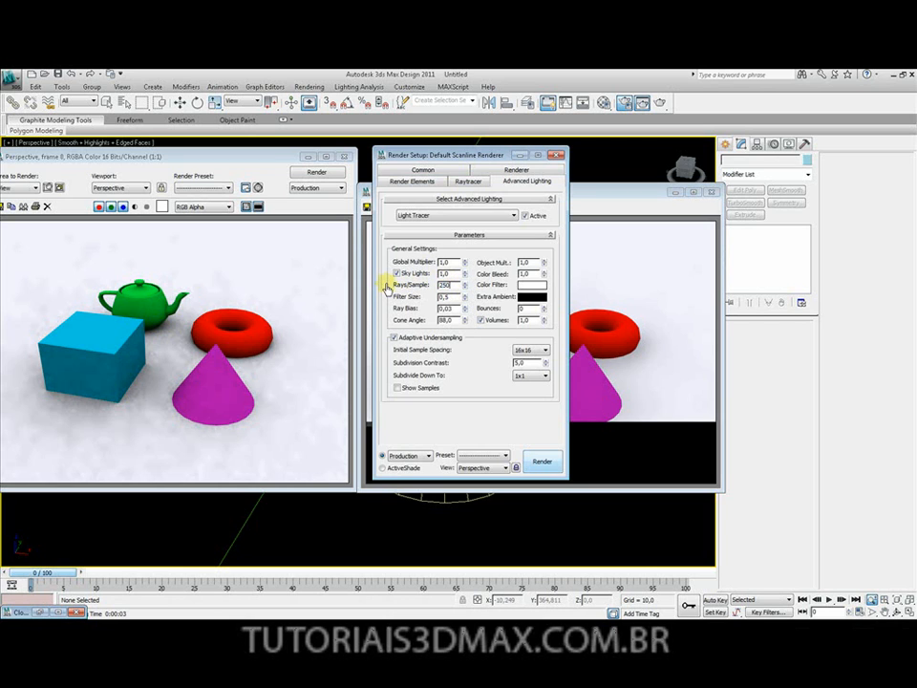
click(542, 462)
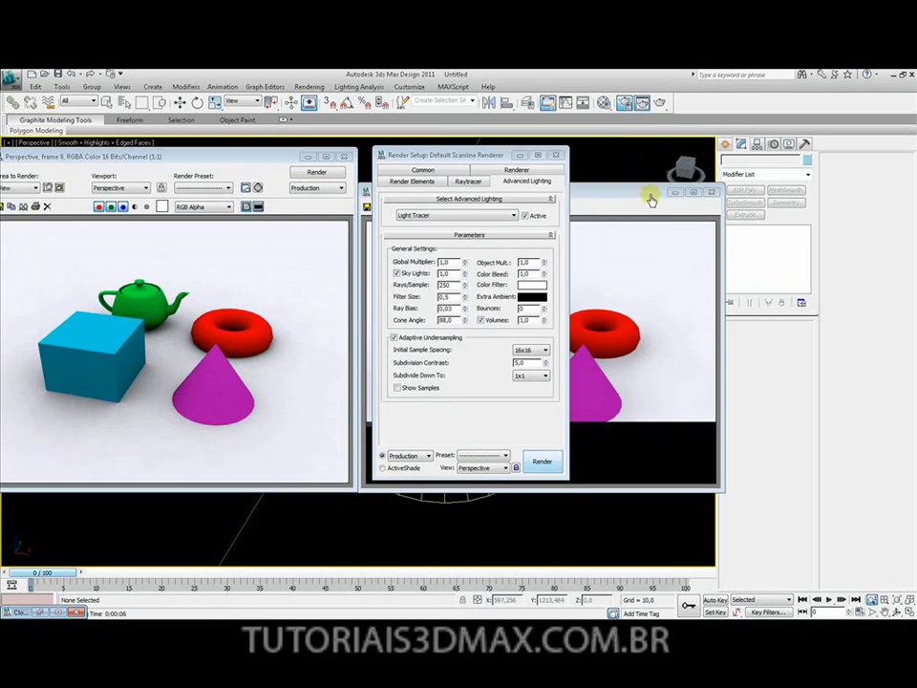
click(650, 195)
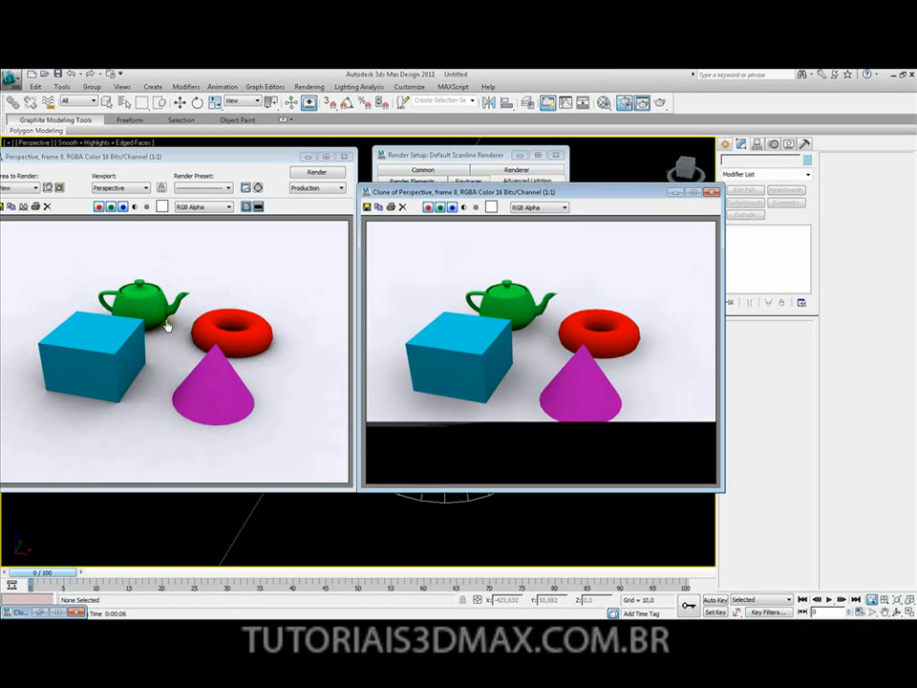
Move the cloned frame away and place the render settings between the two frames
click(469, 157)
drag(581, 194, 766, 190)
drag(461, 156, 450, 157)
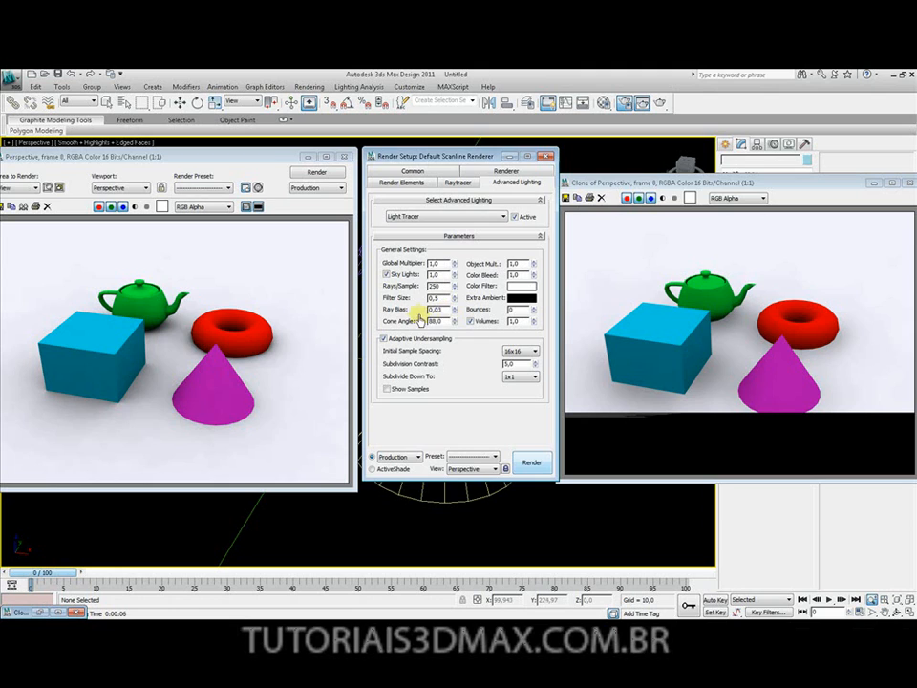
Set the Ray Bias to 200, clone the existing render as a reference and render the scene
drag(446, 312, 427, 314)
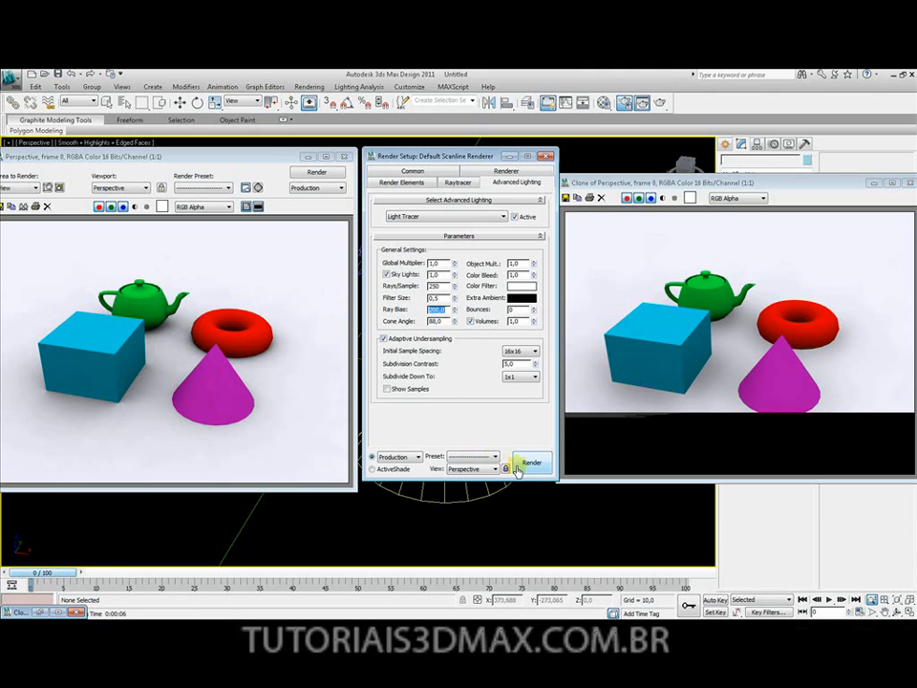
click(23, 206)
mouse_move(345, 222)
mouse_down()
mouse_move(611, 207)
mouse_move(639, 170)
mouse_up()
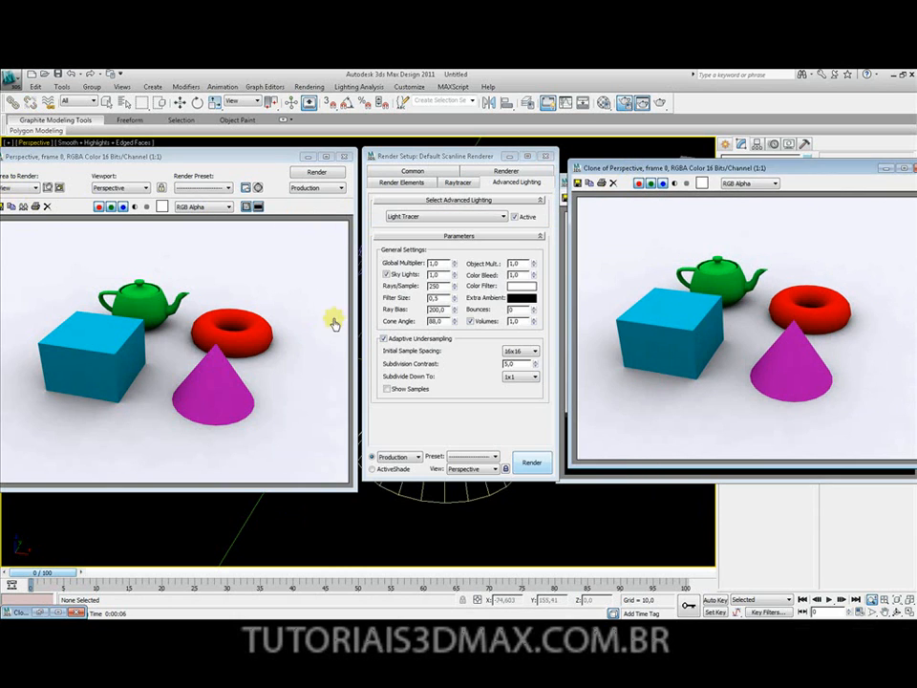
click(317, 173)
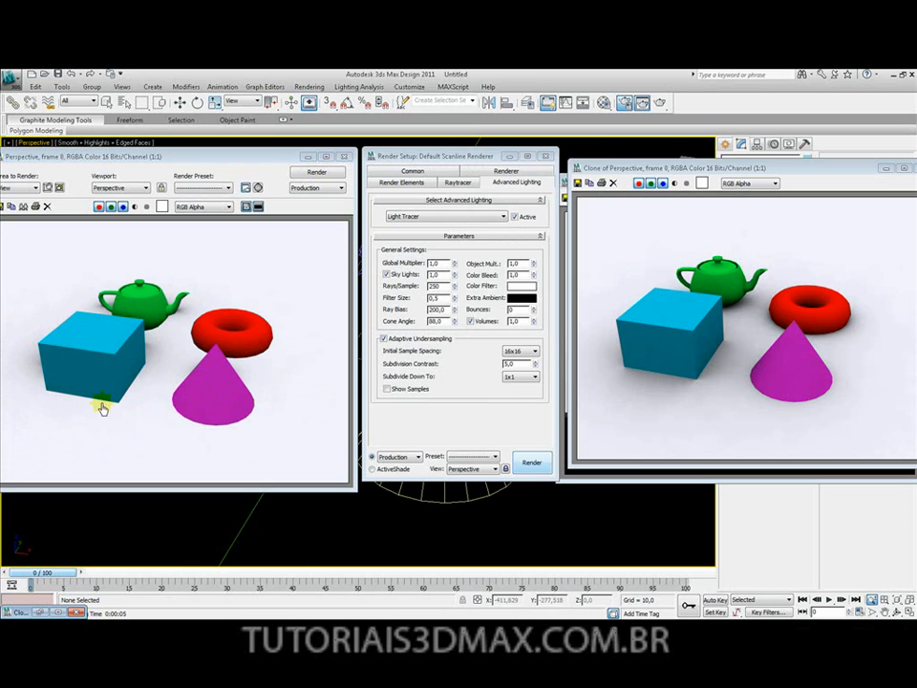
Render the scene with the Ray Bias at 100, and again at 50
drag(446, 310, 378, 307)
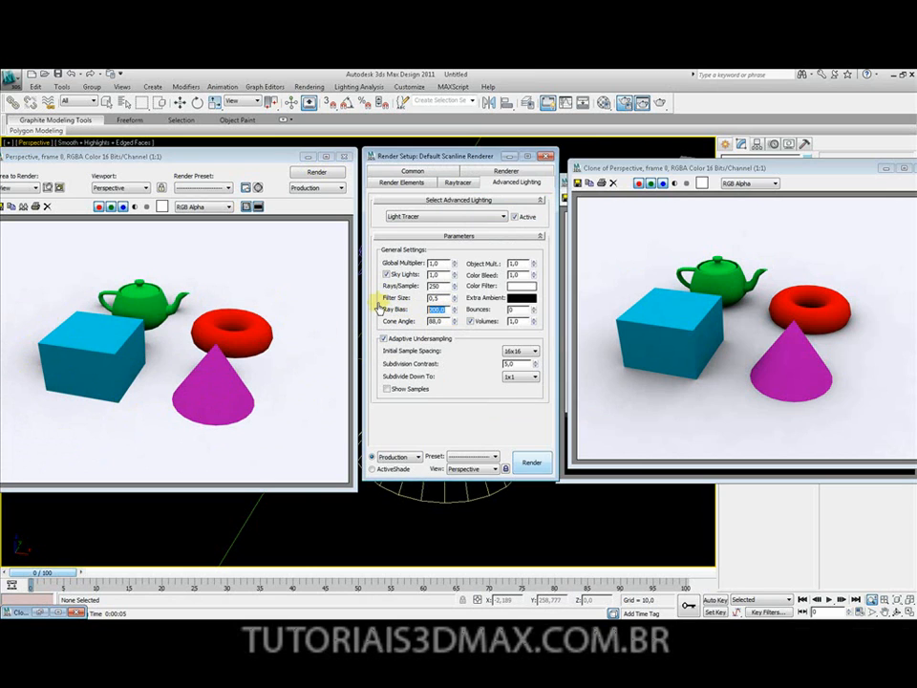
click(299, 175)
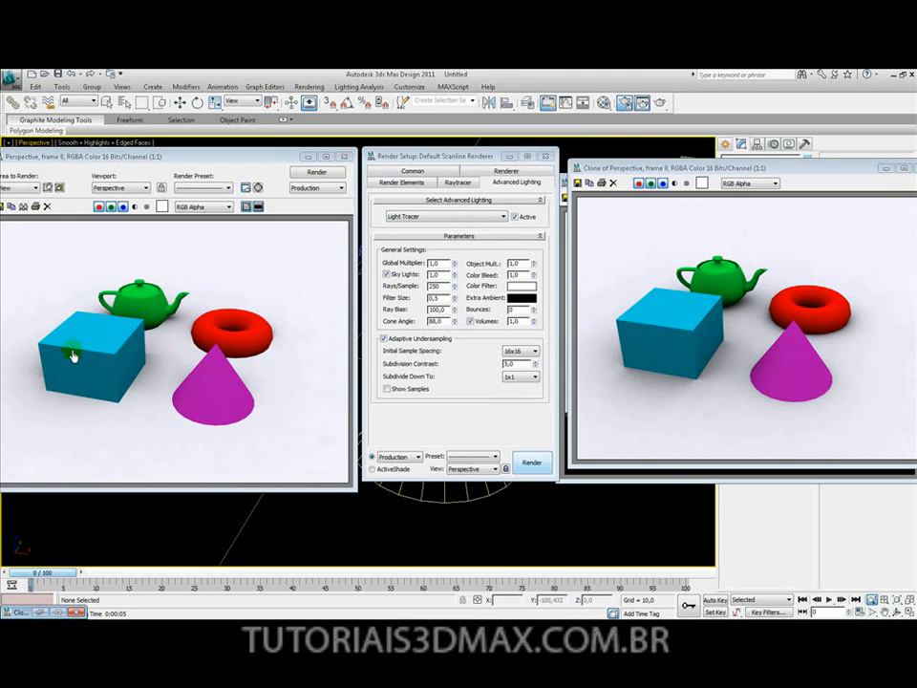
double_click(433, 311)
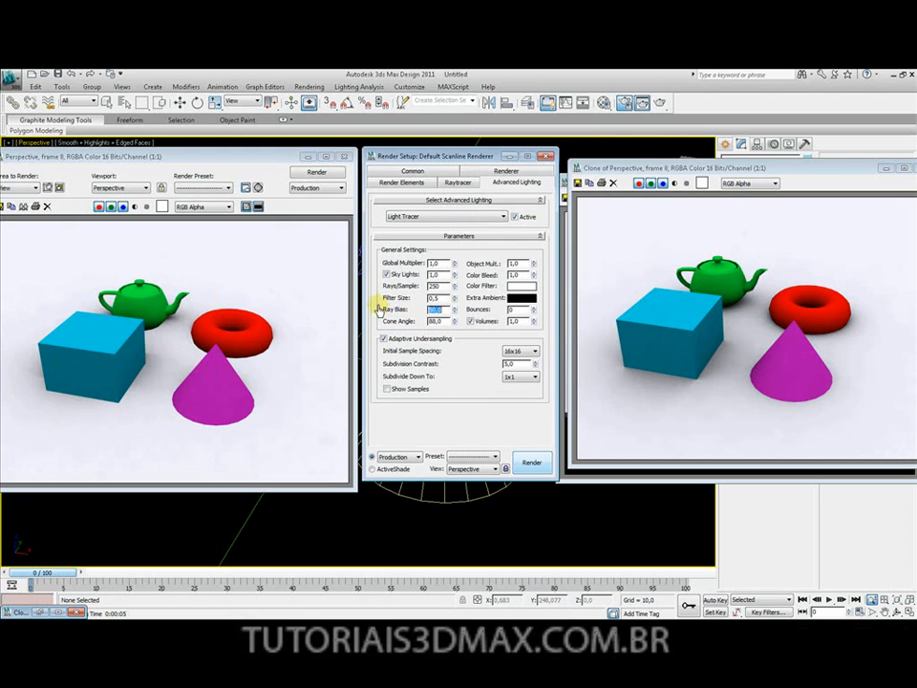
click(531, 463)
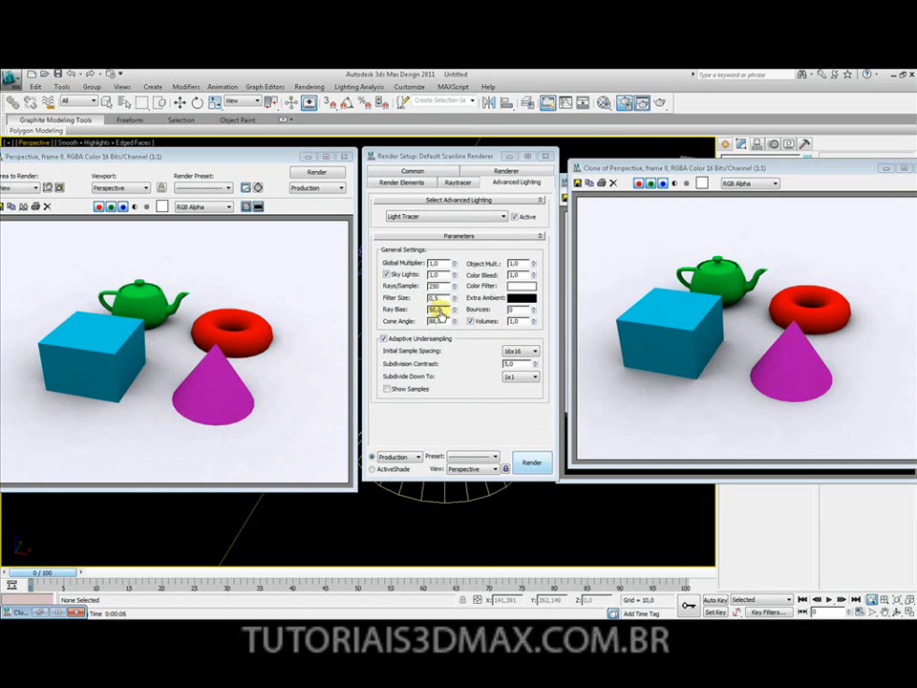
Set the Ray Bias to 0,03, render the scene and move the reference clone closer to the result
double_click(436, 311)
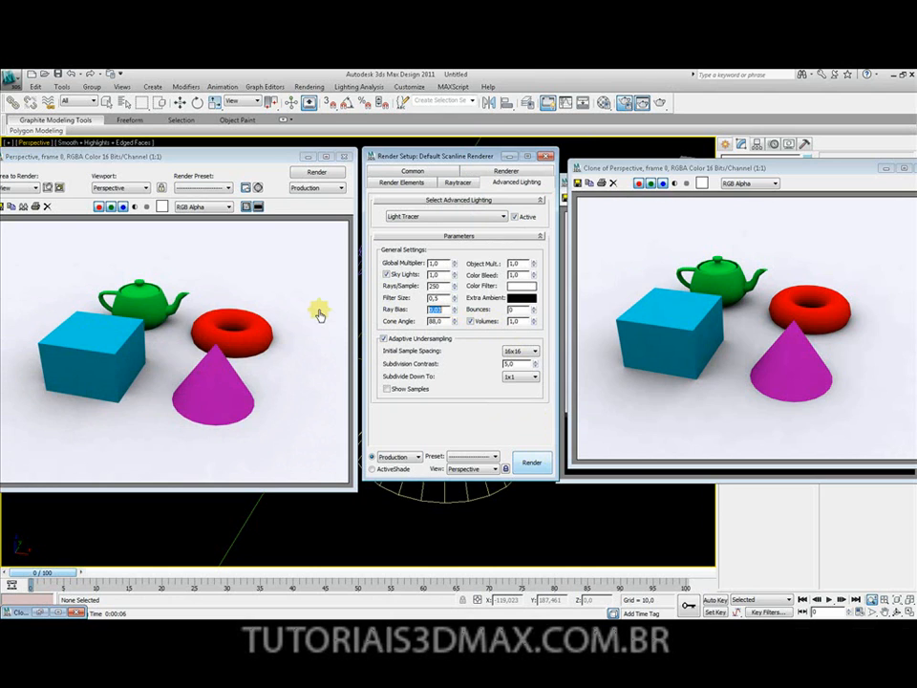
click(531, 463)
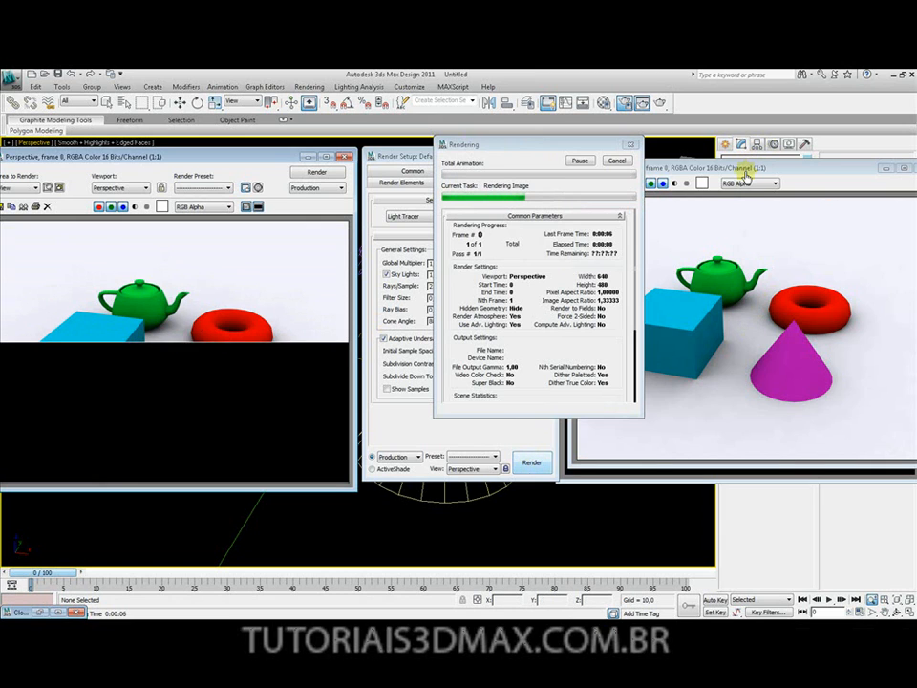
drag(744, 176, 577, 184)
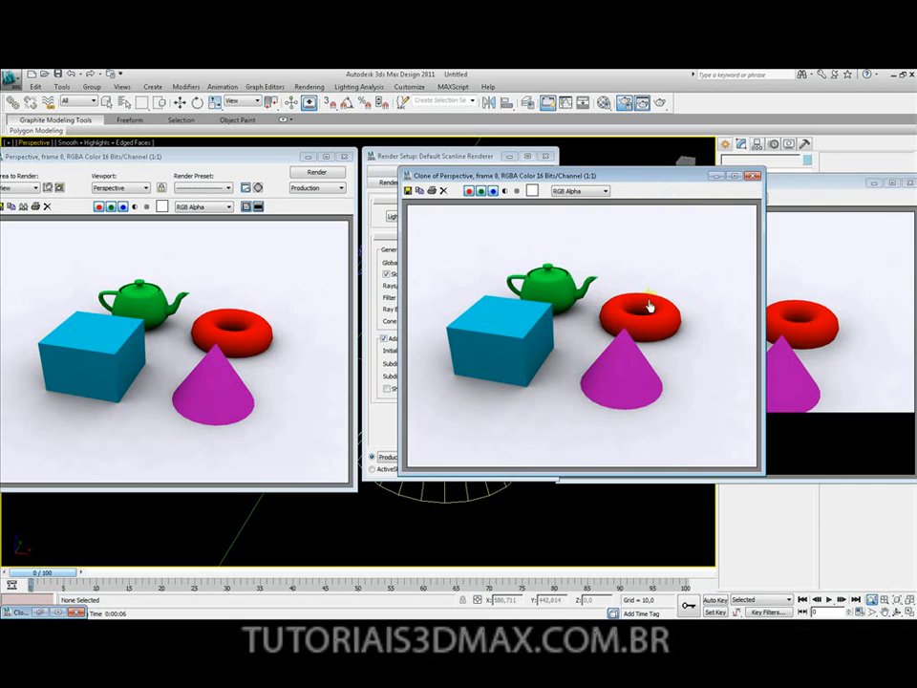
Close both cloned frames, keeping the original rendered frame open
click(752, 176)
drag(797, 183, 604, 191)
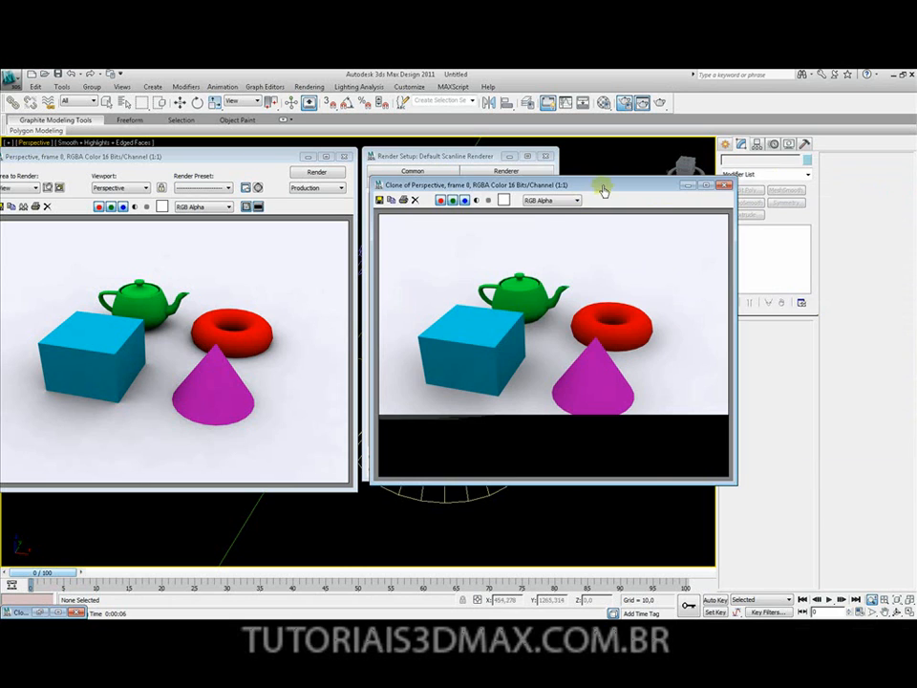
click(724, 184)
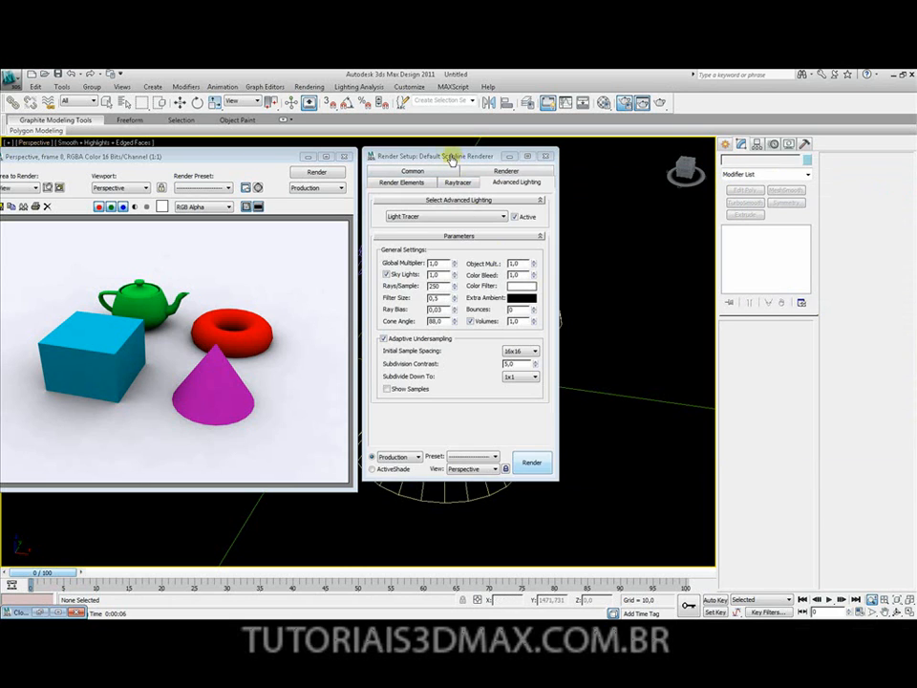
Set the Cone Angle to 33 and render the scene, and render once more with a different Rays/Sample value
drag(451, 160, 472, 163)
double_click(463, 325)
drag(475, 325, 576, 392)
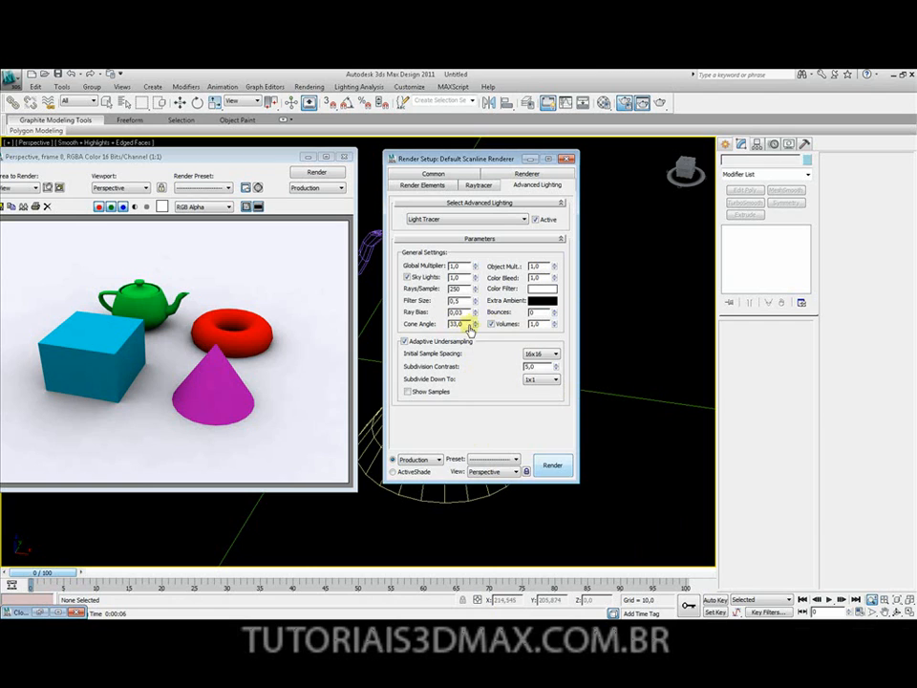
click(554, 468)
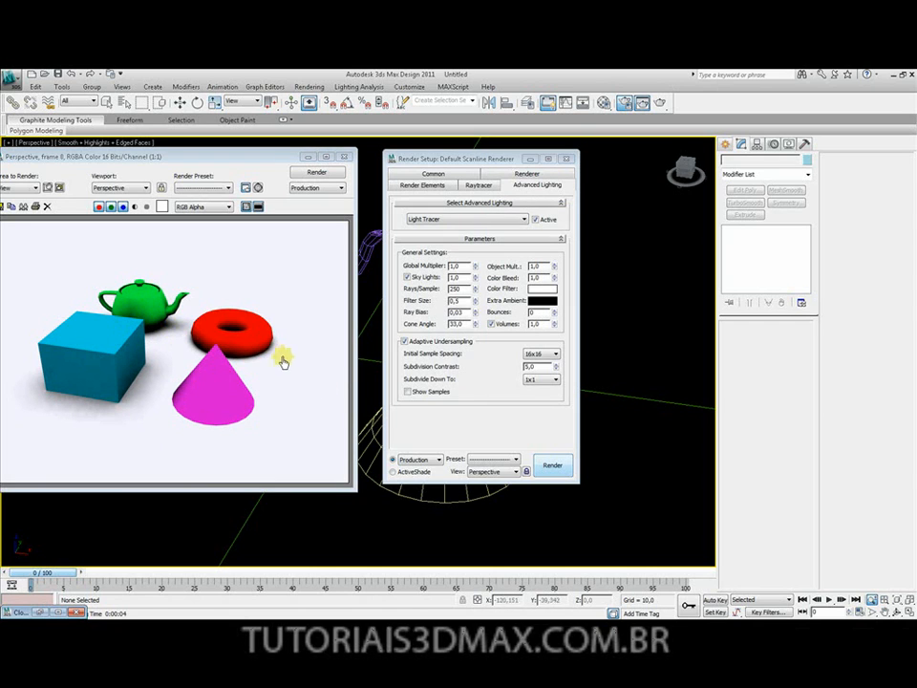
click(463, 292)
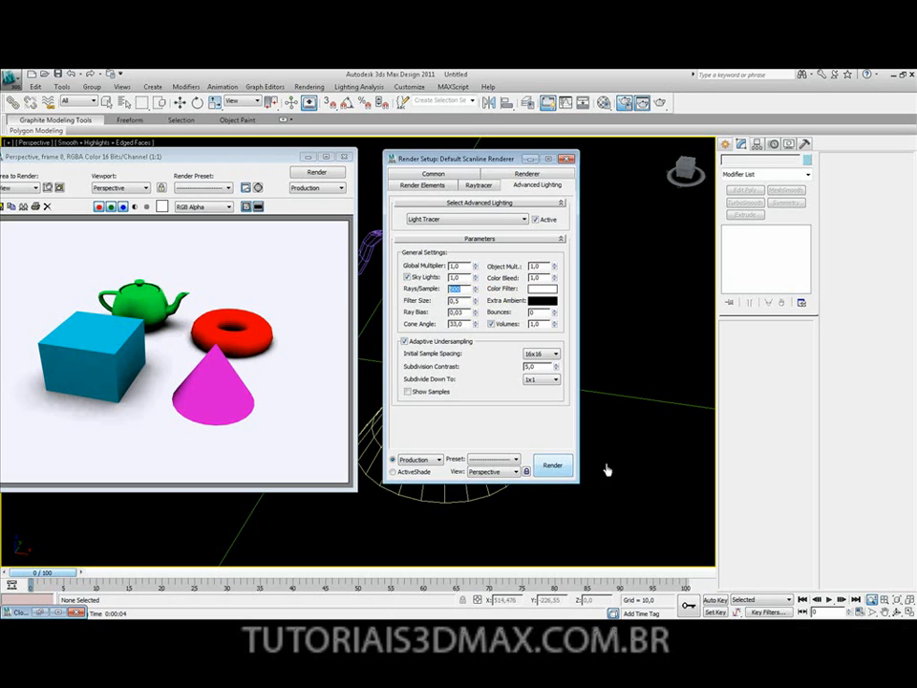
click(552, 468)
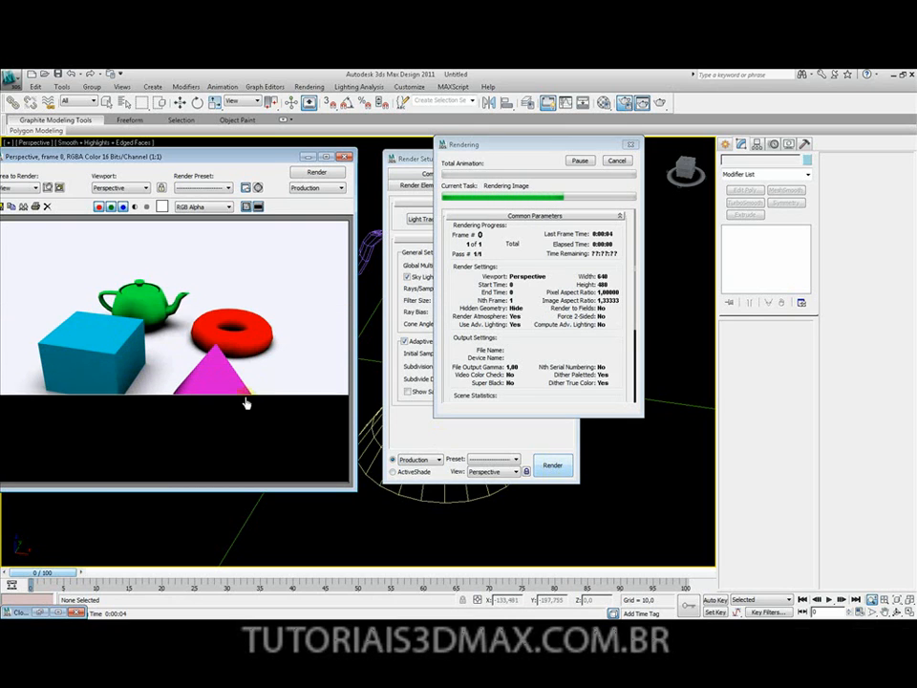
Set the Cone Angle to 90,0 and Rays/Sample to 250, and render the scene
drag(476, 326, 445, 585)
double_click(460, 288)
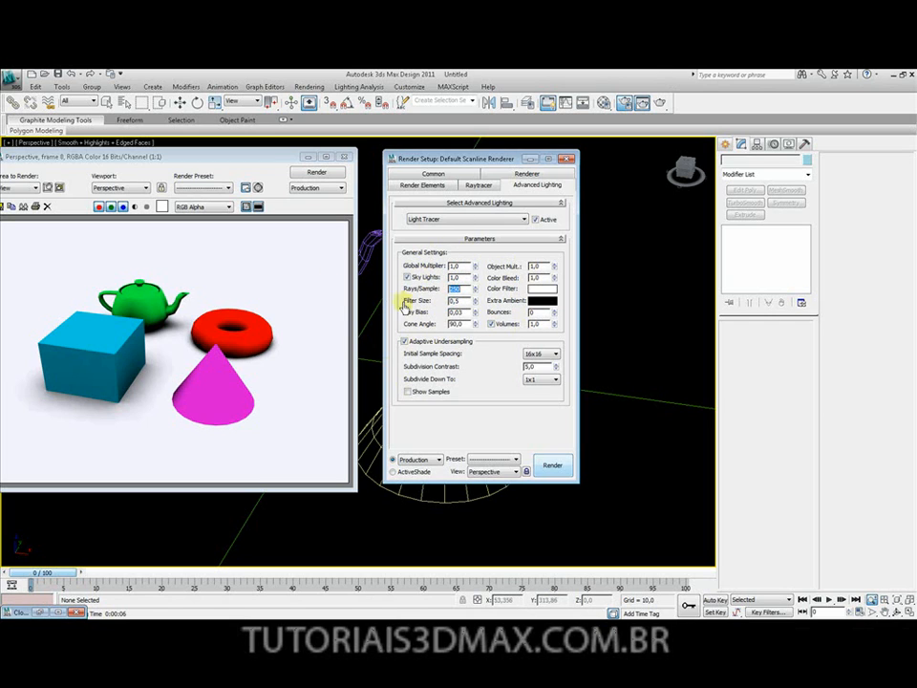
click(544, 468)
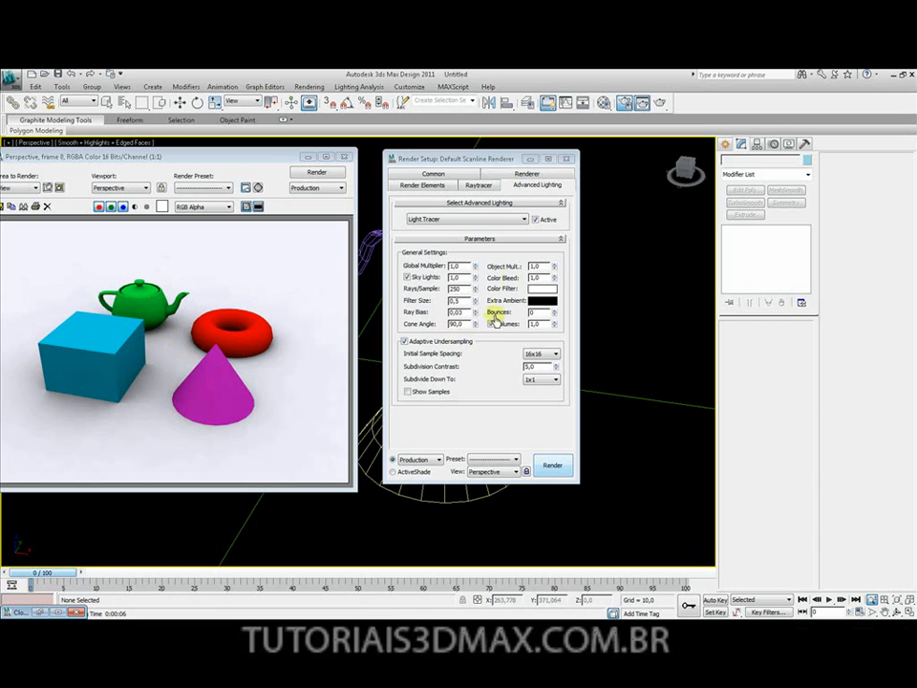
Set the Color Filter to a light cyan with Hue 128, Sat 174 and Value 255, and render the scene
double_click(534, 268)
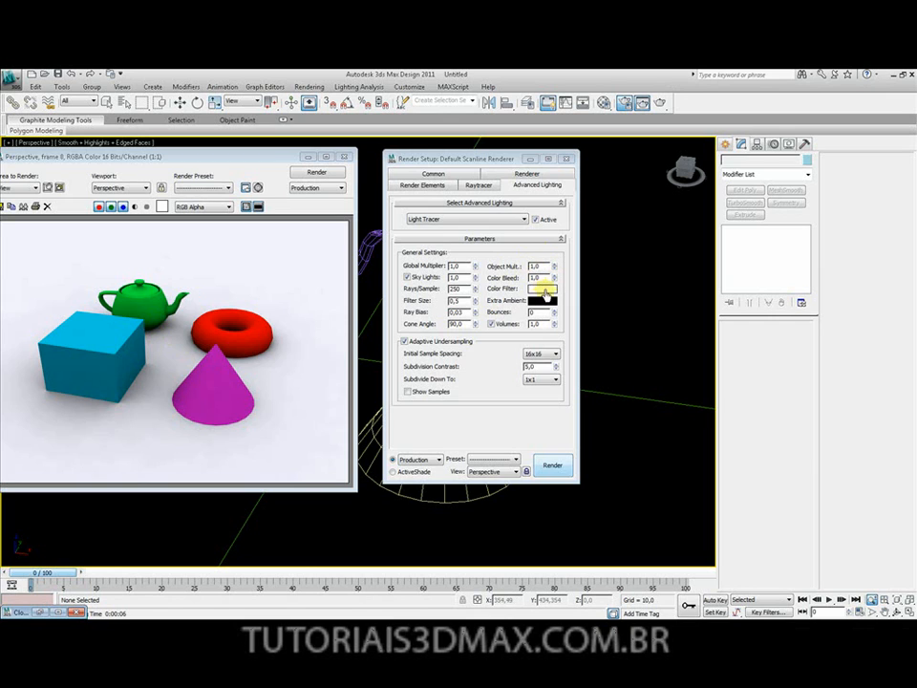
click(544, 291)
mouse_move(370, 144)
mouse_down()
mouse_move(383, 147)
mouse_move(367, 147)
mouse_up()
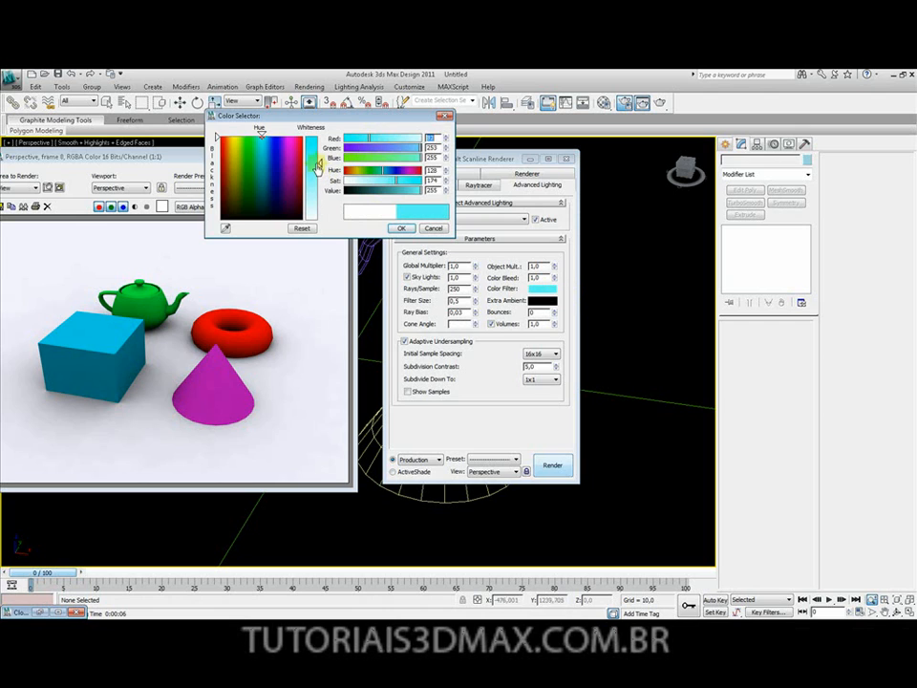
click(398, 228)
click(567, 466)
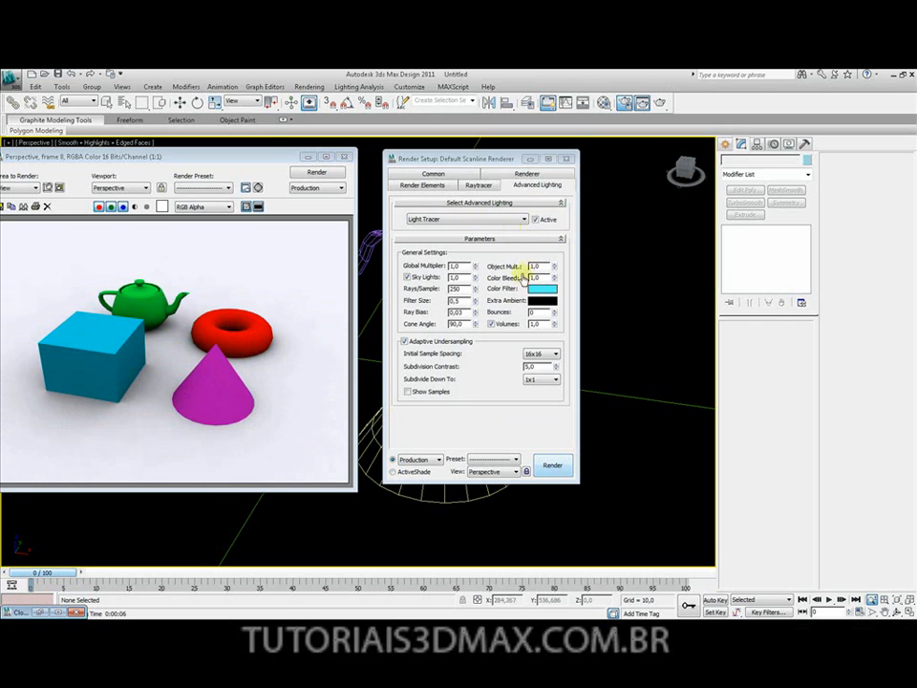
Set the Extra Ambient colour to a medium grey of 129 and render the scene
click(538, 302)
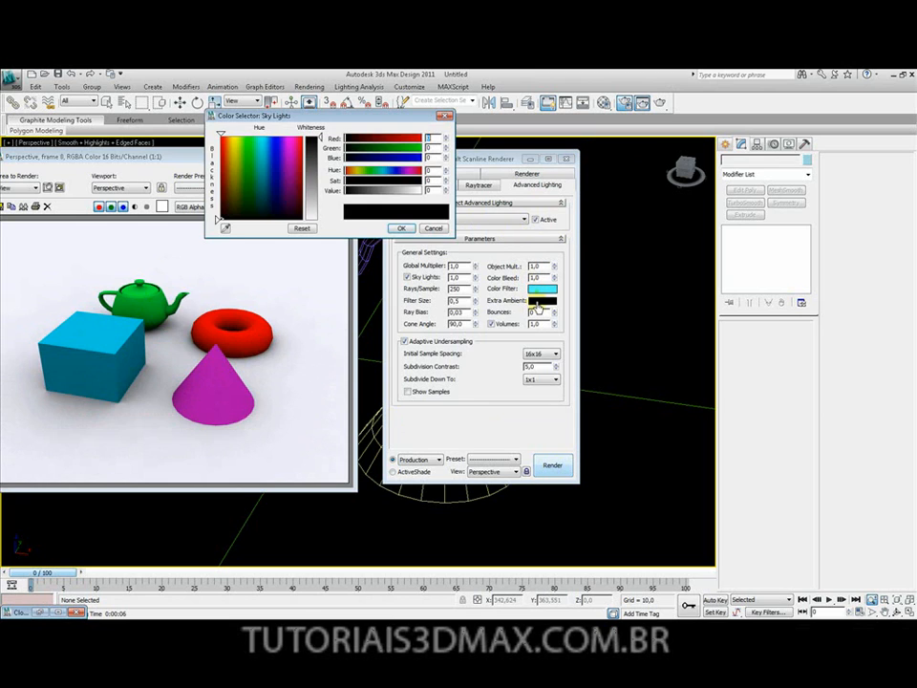
drag(322, 142, 321, 178)
click(402, 229)
click(554, 464)
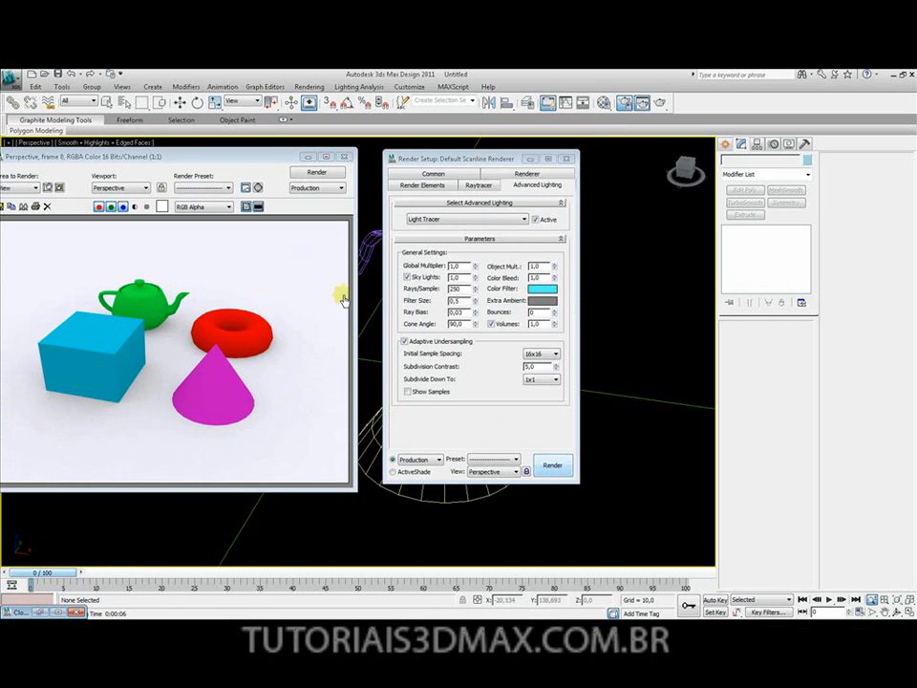
Clone the rendered frame and move the clone away from the original frame for comparison
click(558, 300)
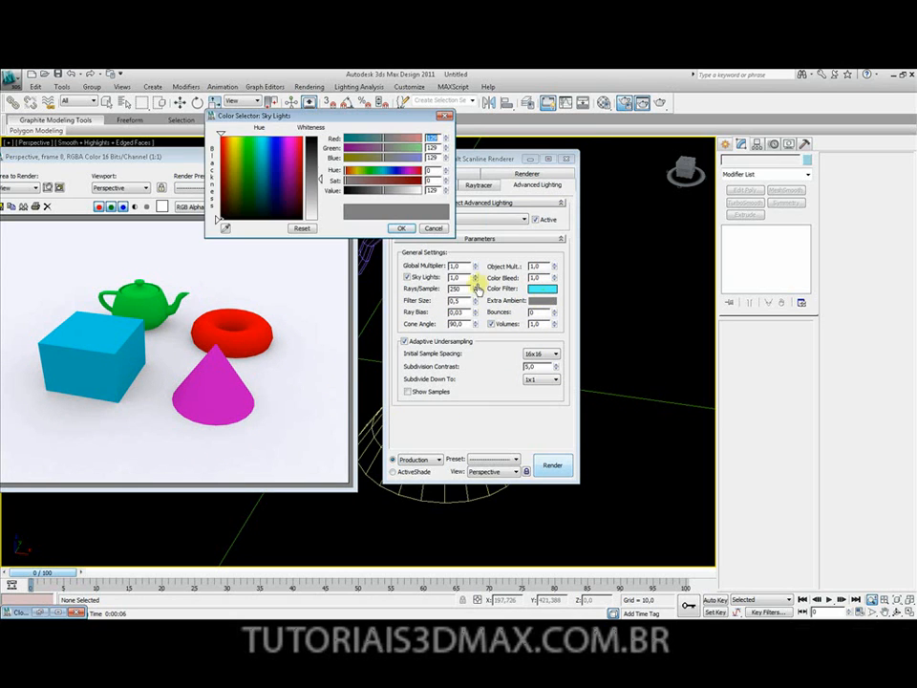
click(126, 158)
click(23, 208)
mouse_move(427, 223)
mouse_down()
mouse_move(627, 181)
mouse_move(658, 184)
mouse_up()
Set Extra Ambient to black, render the scene and compare it with the clone before closing the clone
click(329, 115)
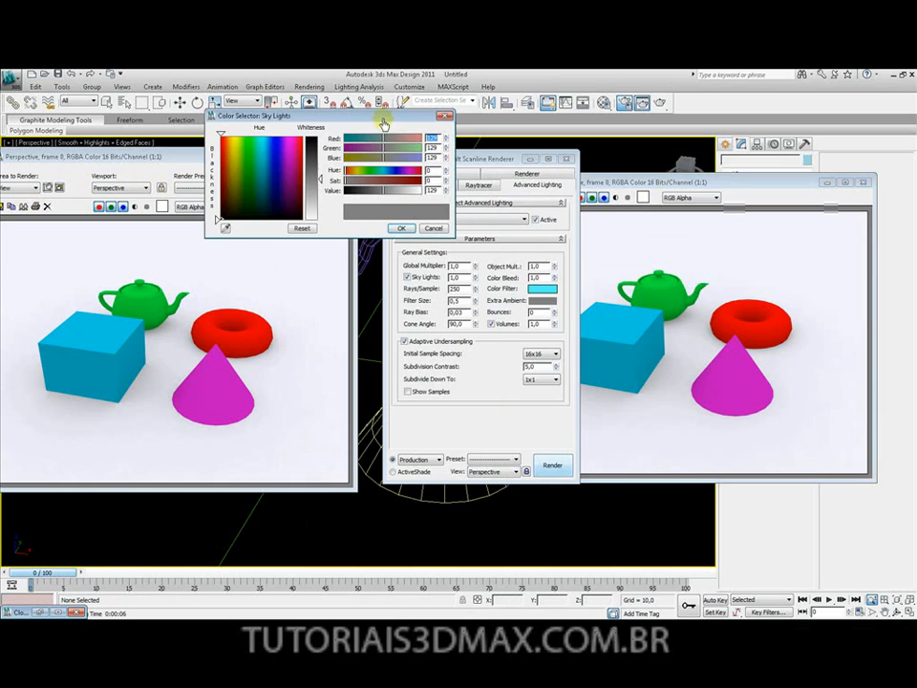
click(402, 227)
click(553, 465)
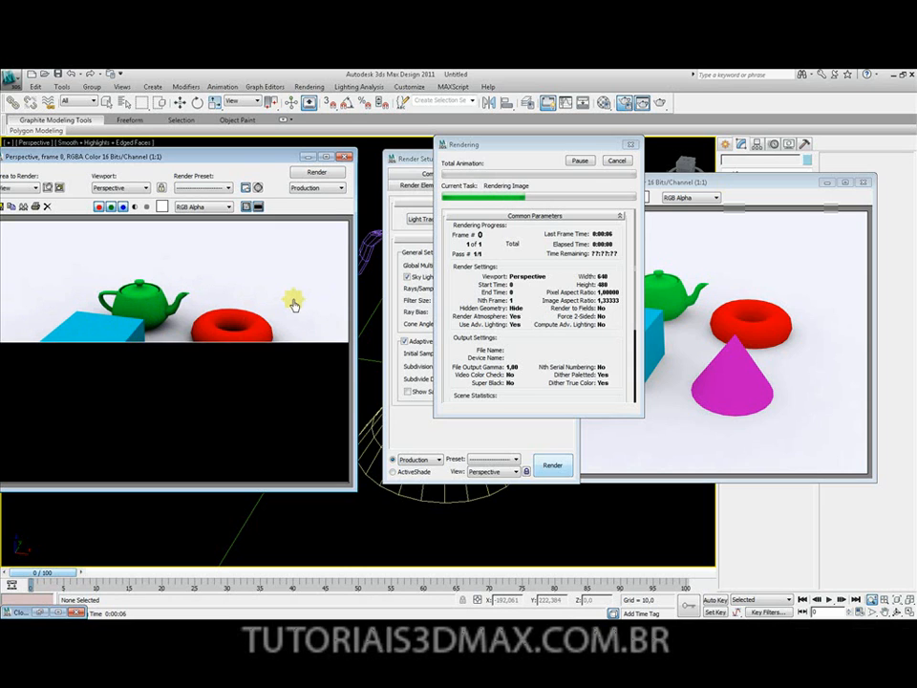
drag(716, 185, 564, 188)
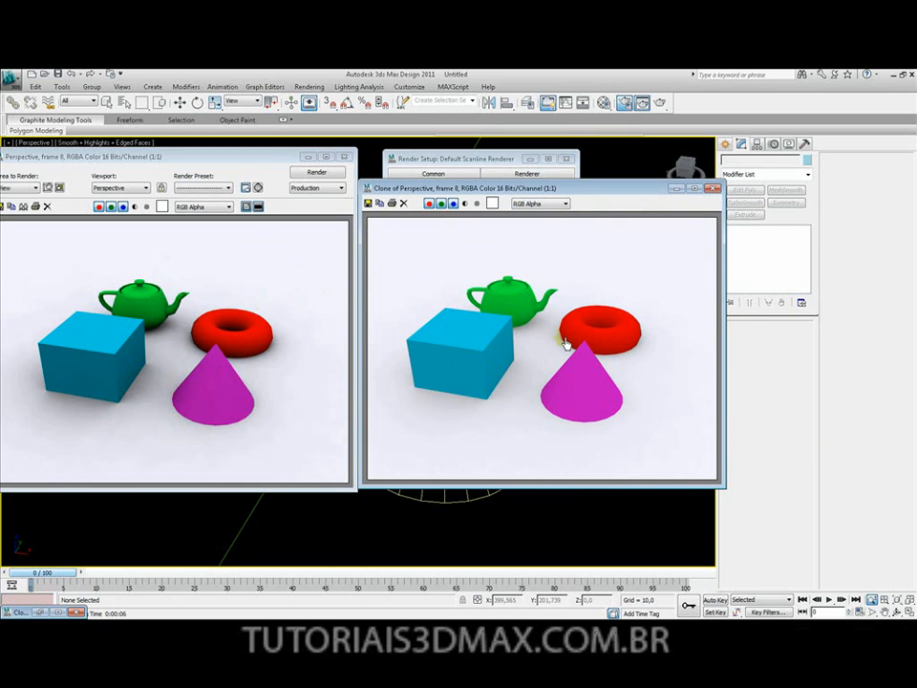
click(712, 188)
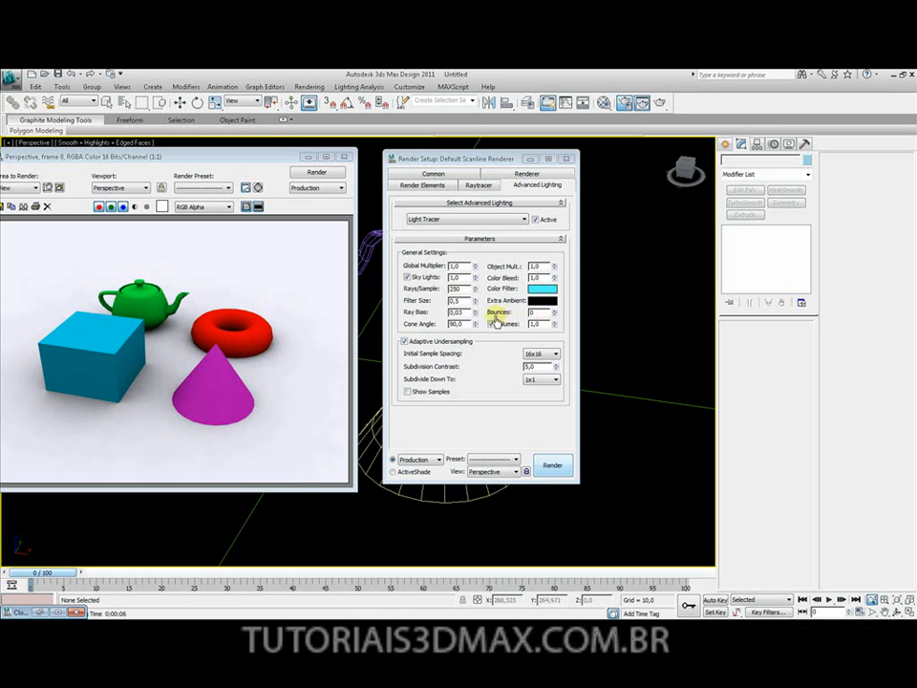
Render the scene with Bounces at 5, and again with Bounces at 2 and Volumes at 44,0
double_click(554, 312)
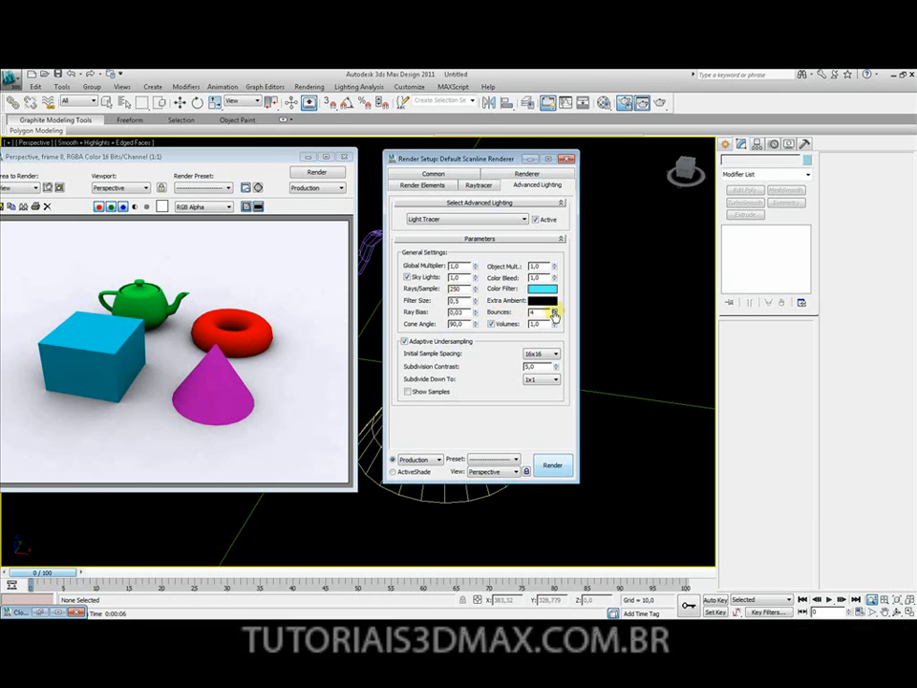
click(552, 465)
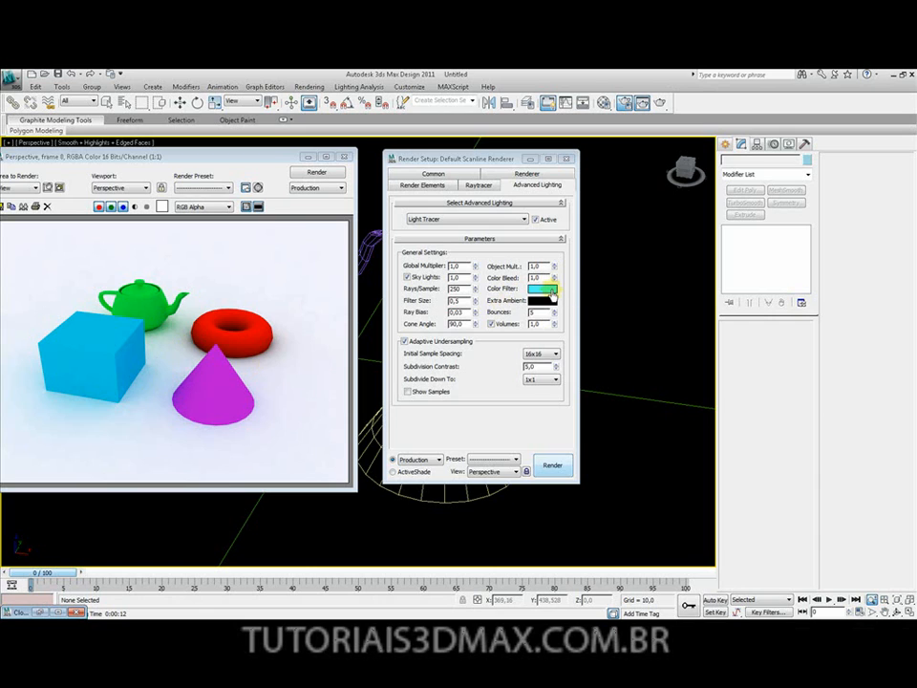
drag(544, 314, 463, 314)
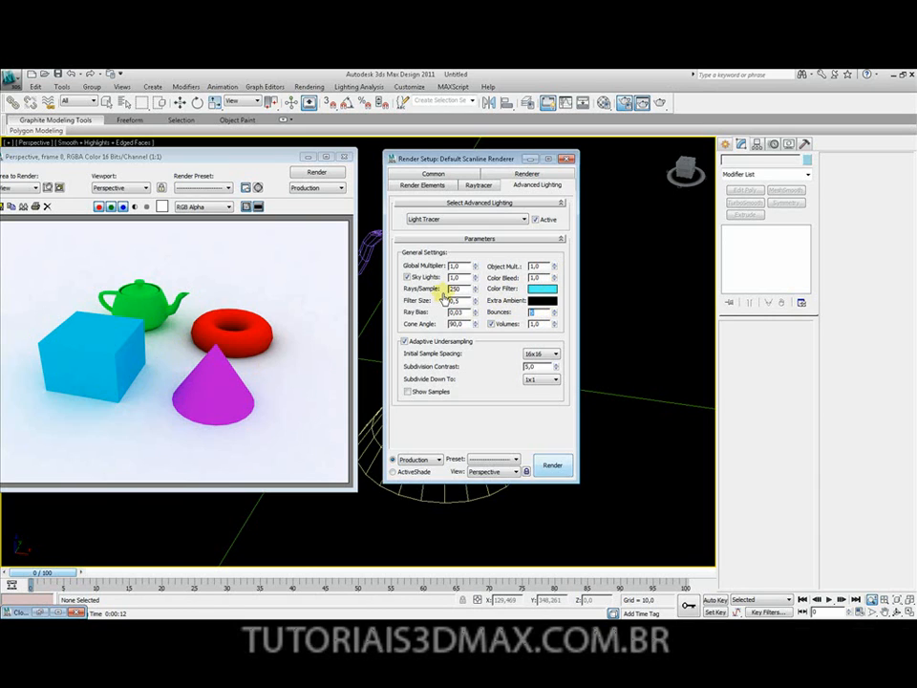
drag(555, 324, 556, 126)
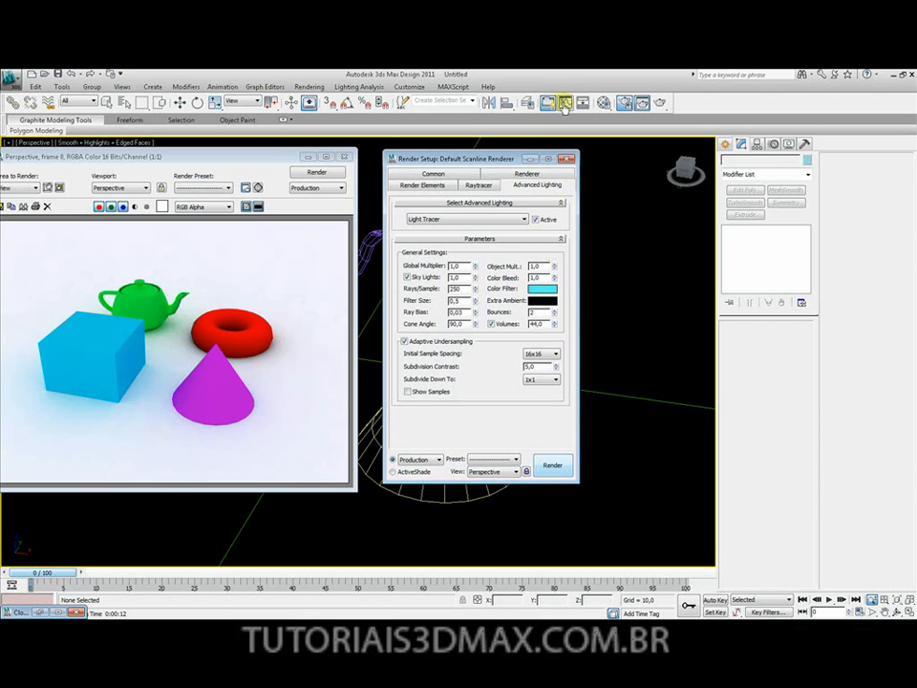
click(553, 466)
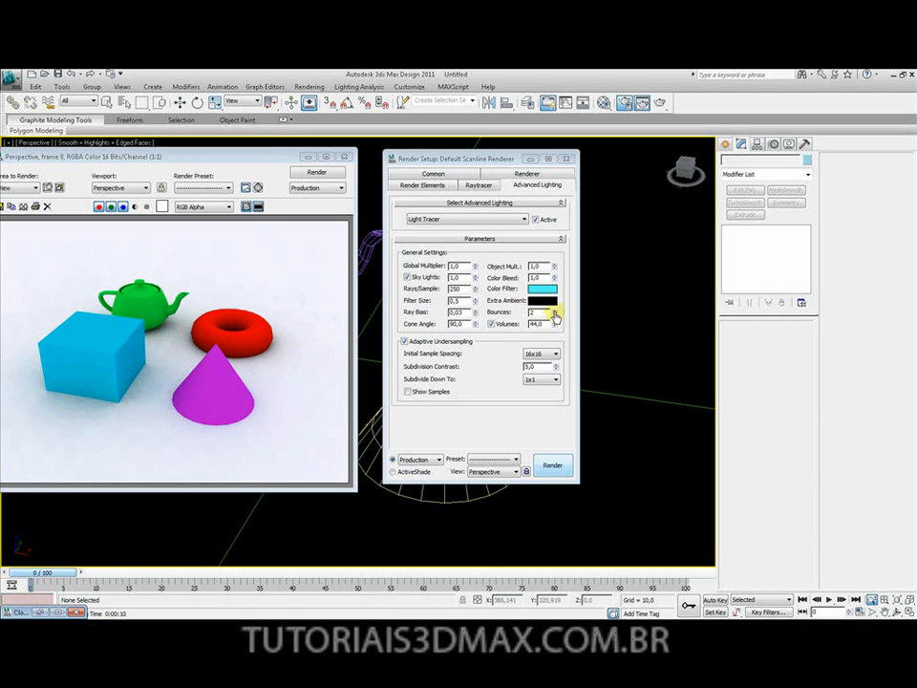
Set Volumes to 9,3, Bounces to 3 and Extra Ambient to a dark grey of 23, and render the scene
double_click(547, 324)
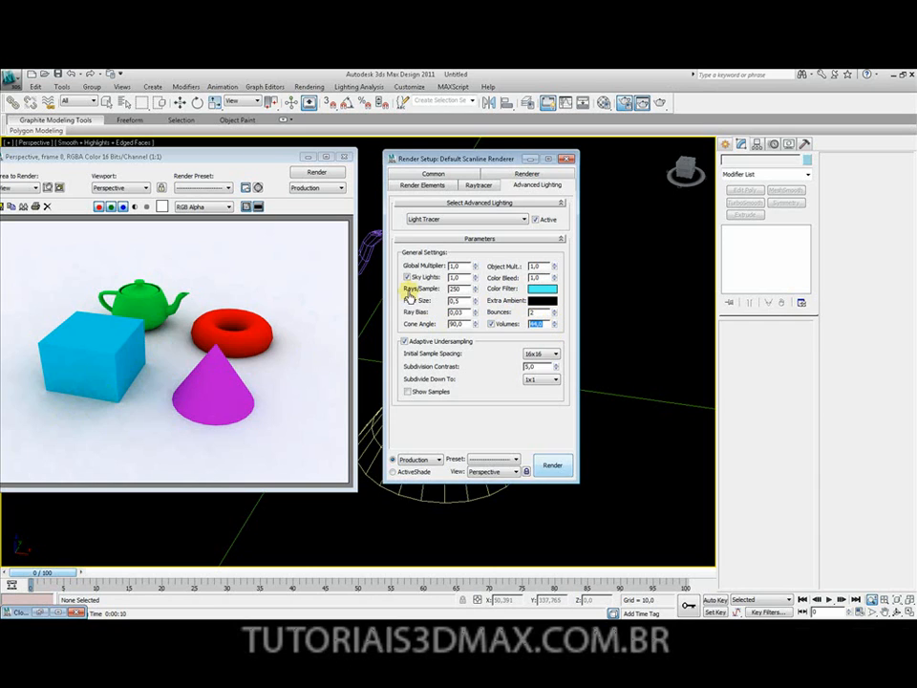
click(557, 326)
drag(557, 326, 553, 527)
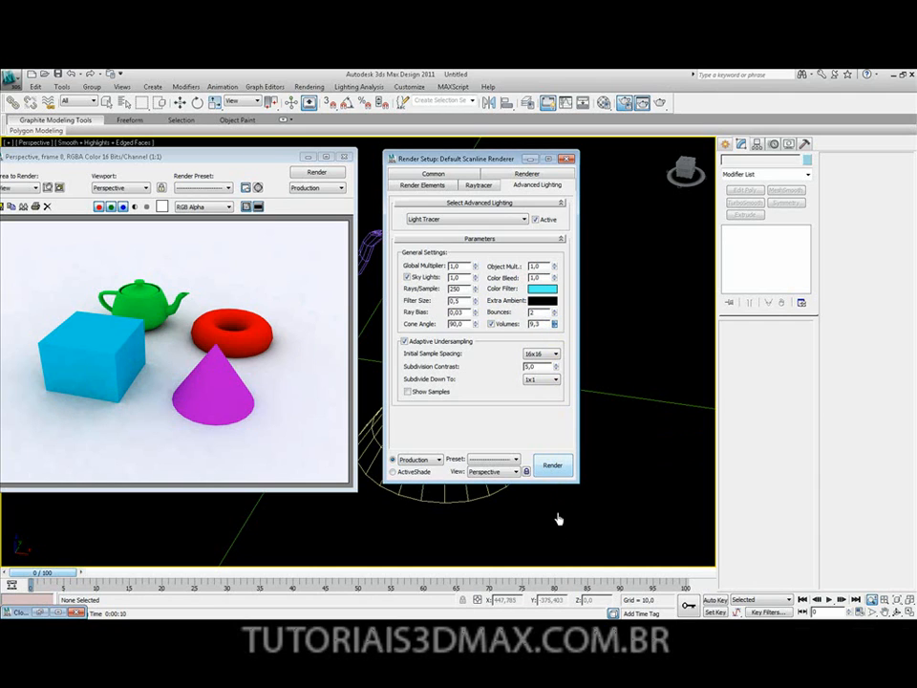
click(554, 311)
click(551, 302)
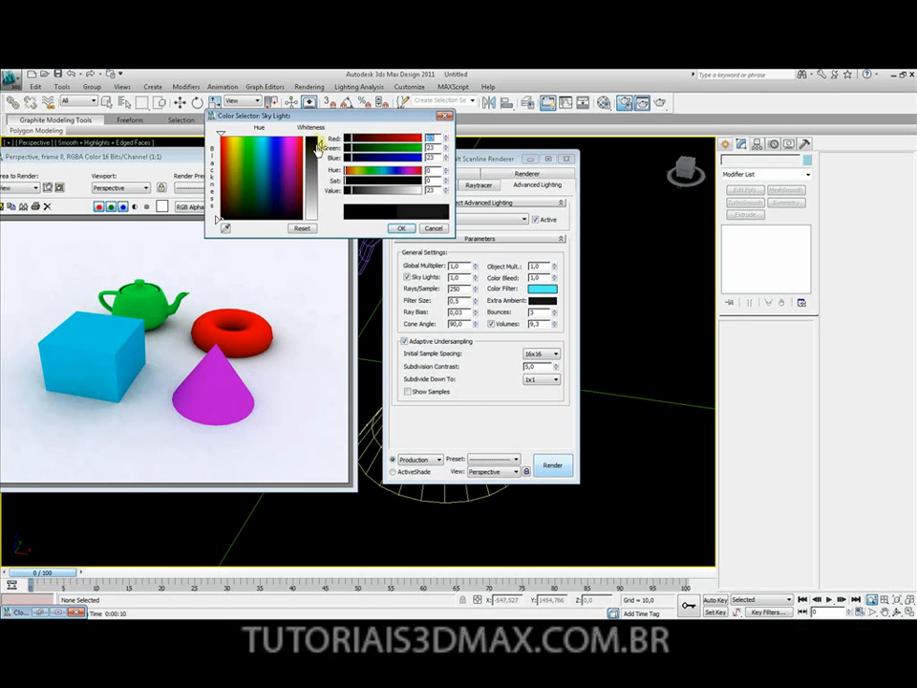
click(401, 227)
click(559, 467)
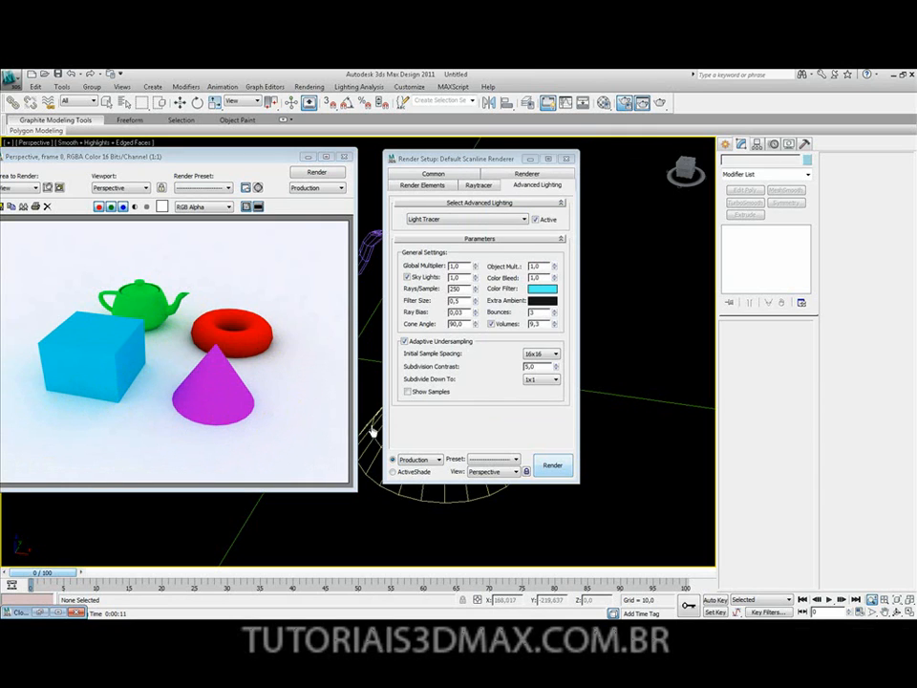
Render the scene with Initial Sample Spacing at 1x1 and arrange the rendered frame and Render Setup window side by side
click(552, 354)
click(548, 355)
click(531, 364)
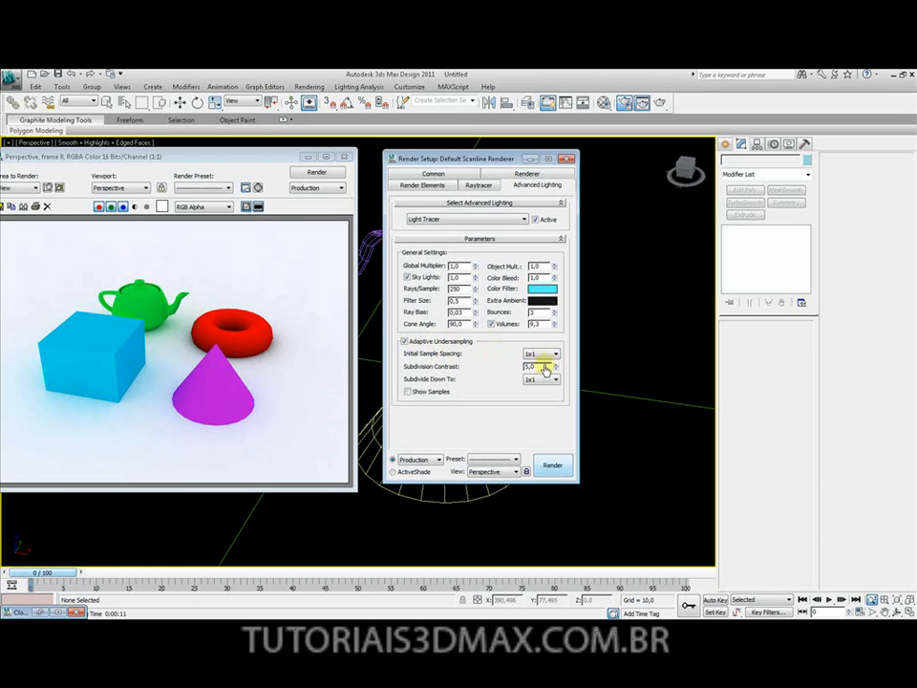
click(554, 466)
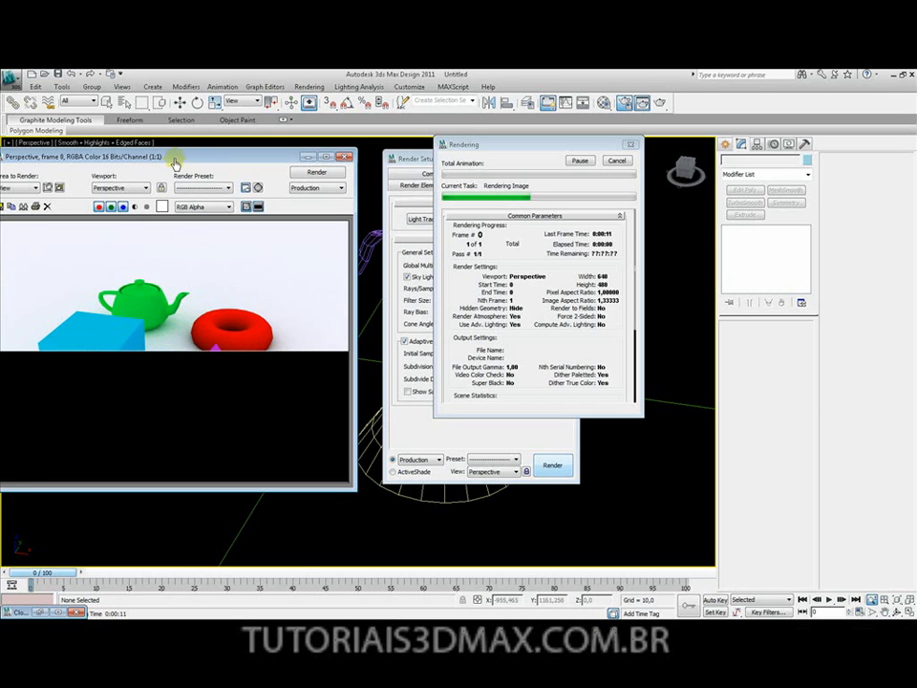
drag(175, 163, 216, 163)
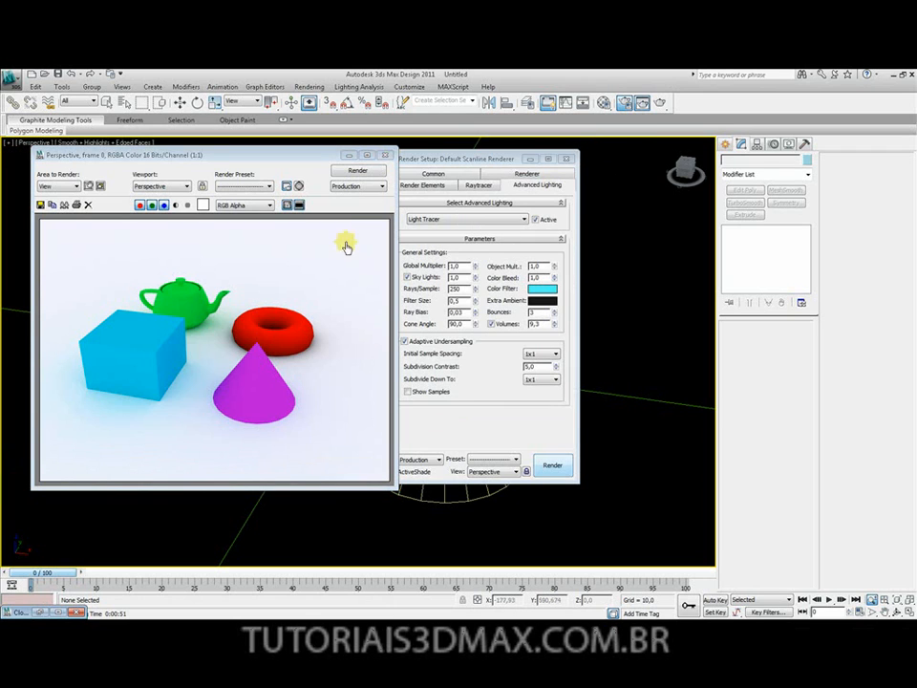
drag(477, 159, 611, 170)
Try 32x32 for Subdivide Down To and return it to 1x1
click(668, 390)
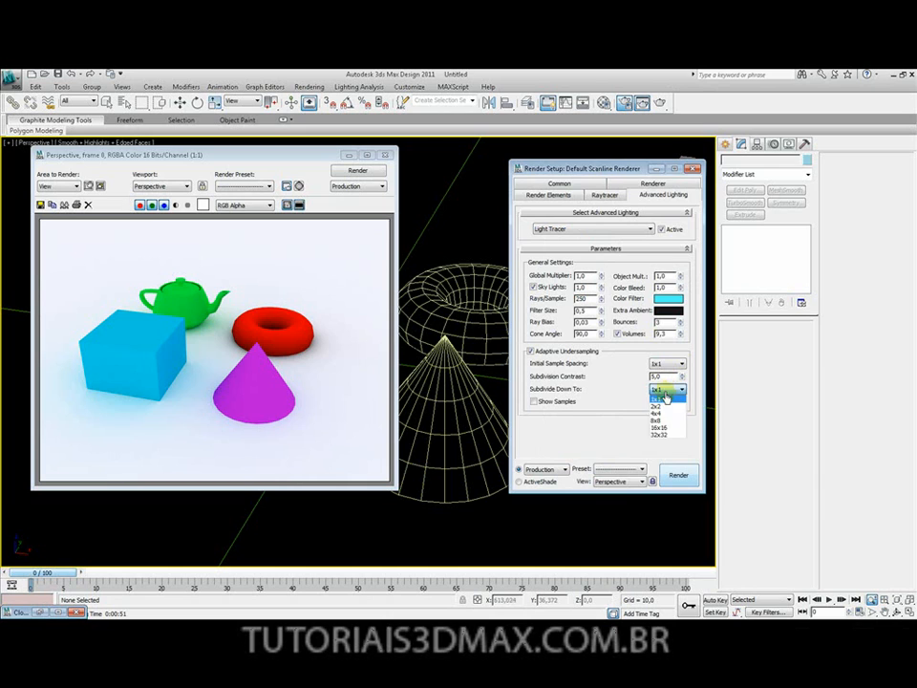
click(666, 438)
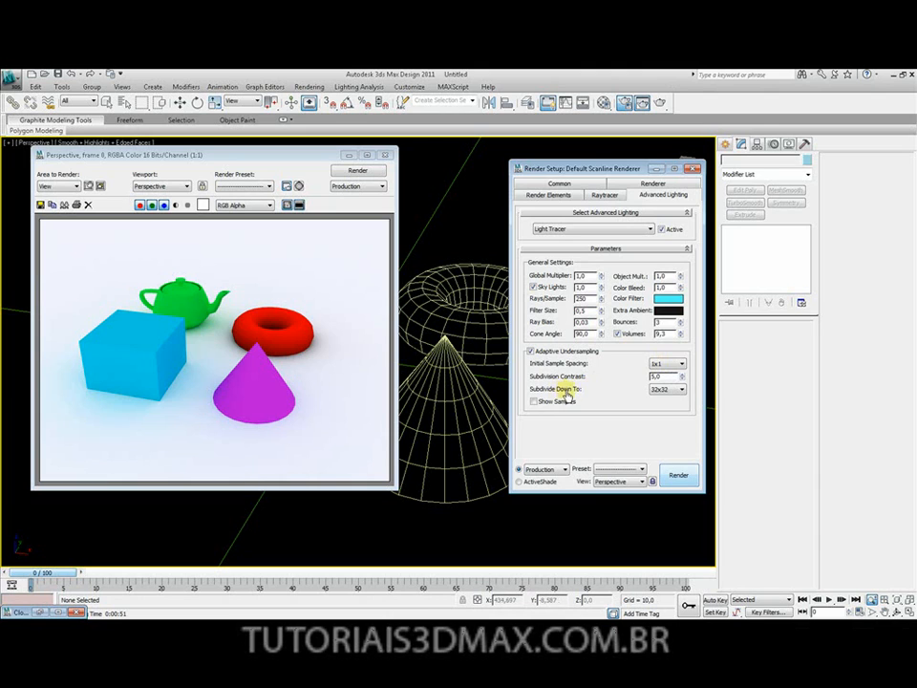
click(665, 389)
click(657, 402)
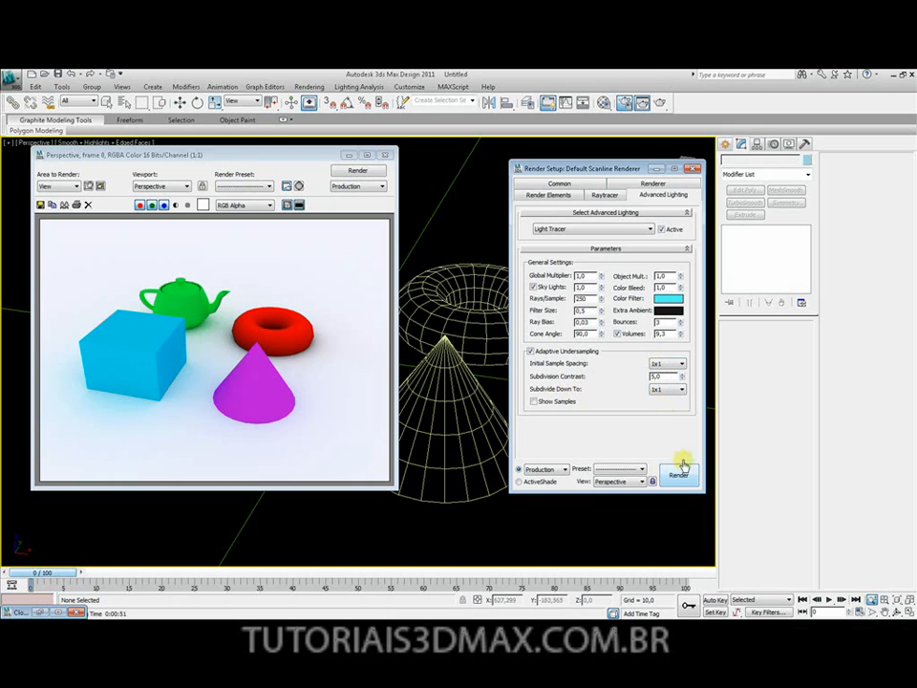
Start a render with both sampling options at 1x1, move the progress window aside and cancel the rendering
click(680, 475)
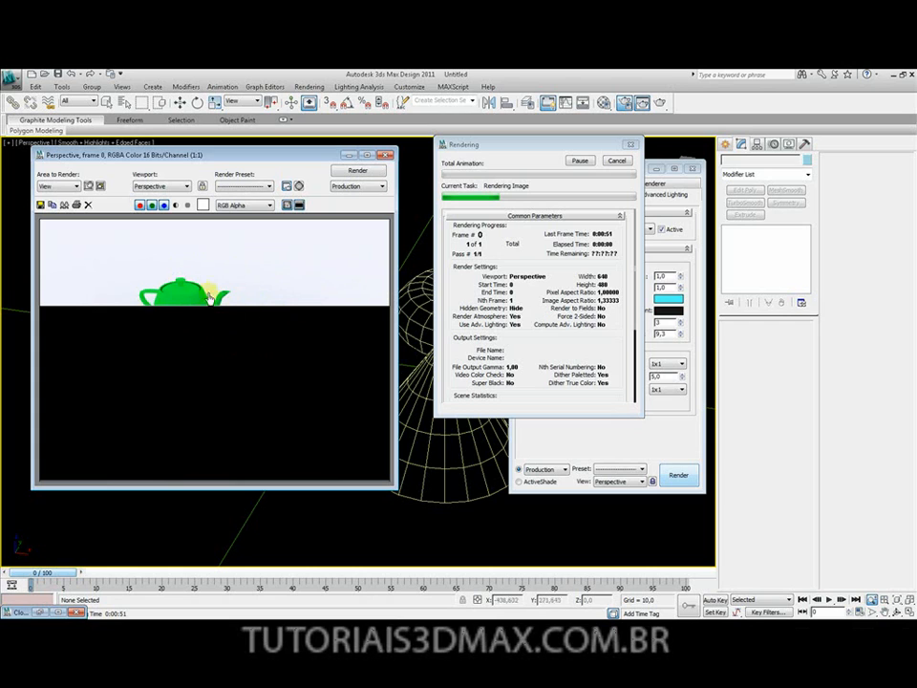
double_click(661, 323)
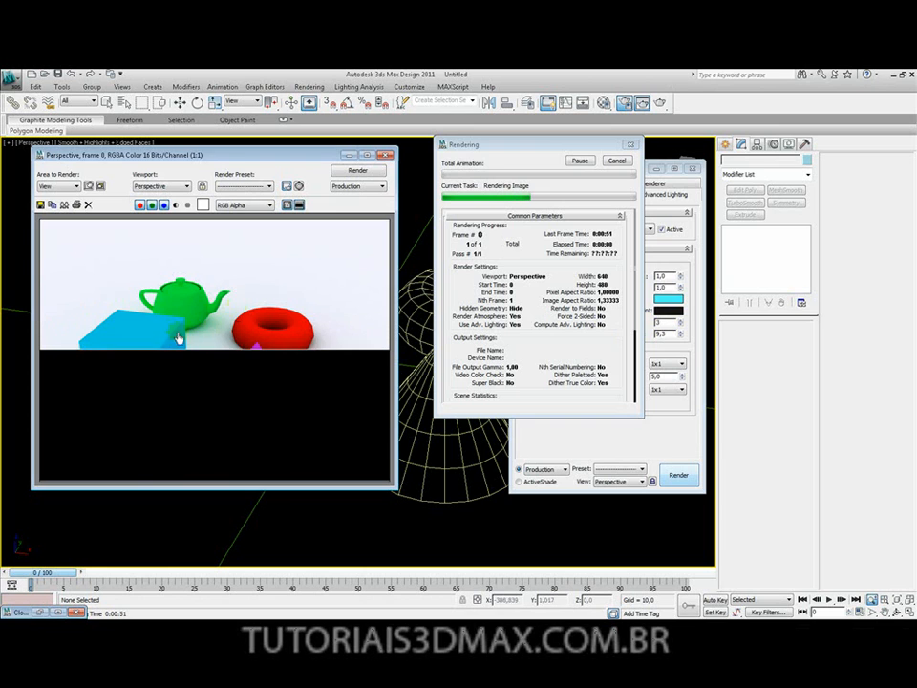
drag(548, 150, 817, 230)
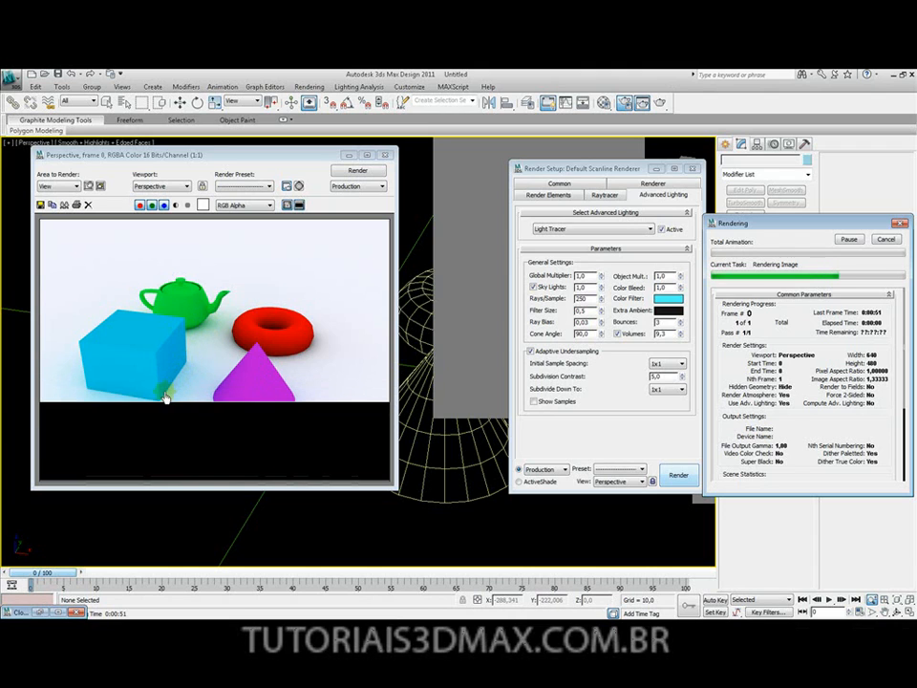
click(888, 240)
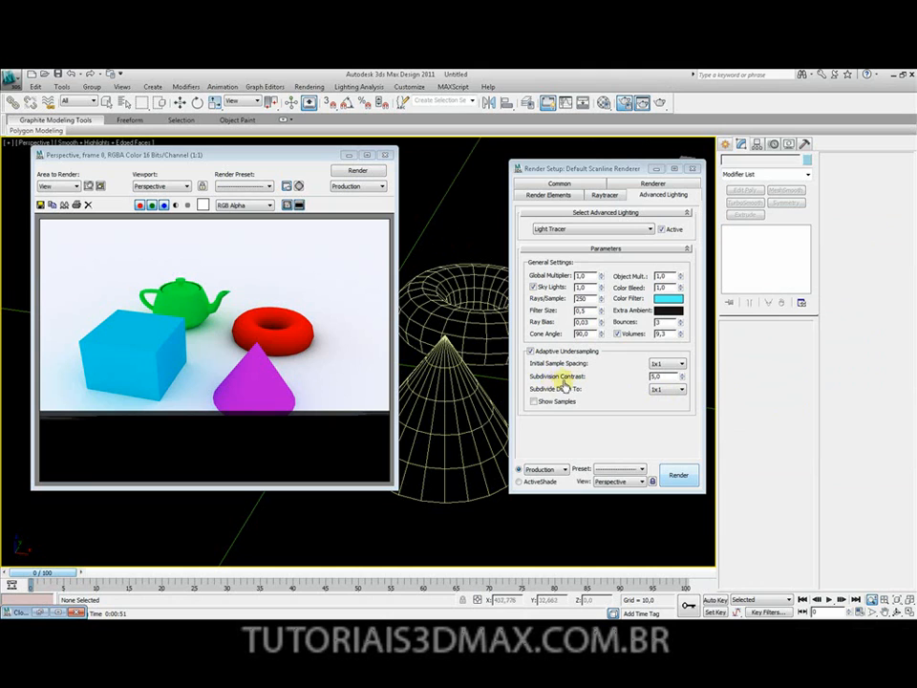
Render the scene with Subdivision Contrast at 100,2, Initial Sample Spacing at 16x16 and Subdivide Down To at 32x32
drag(681, 380, 631, 384)
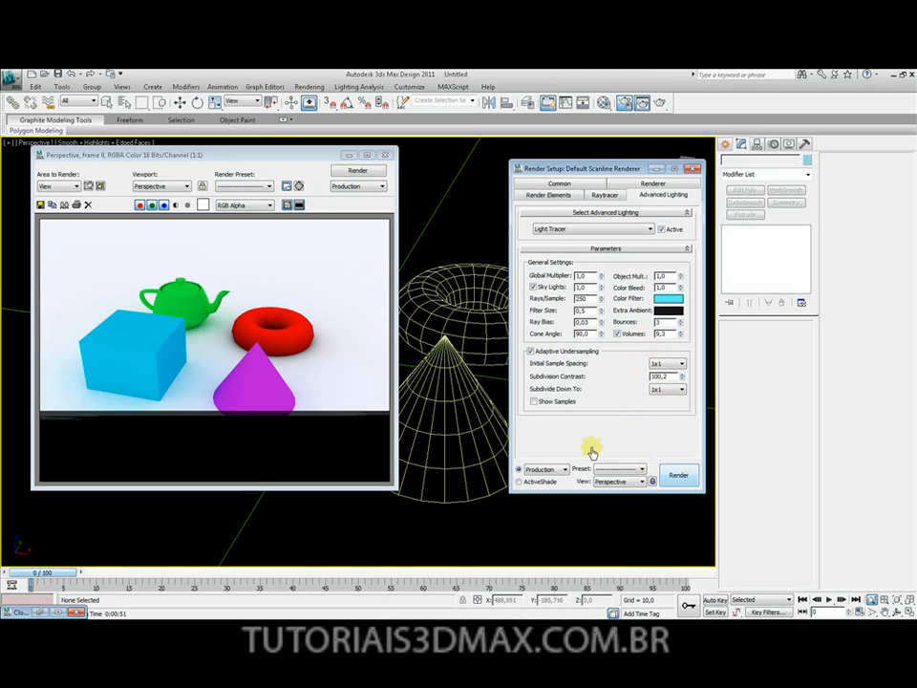
click(667, 389)
click(666, 402)
click(666, 364)
click(666, 401)
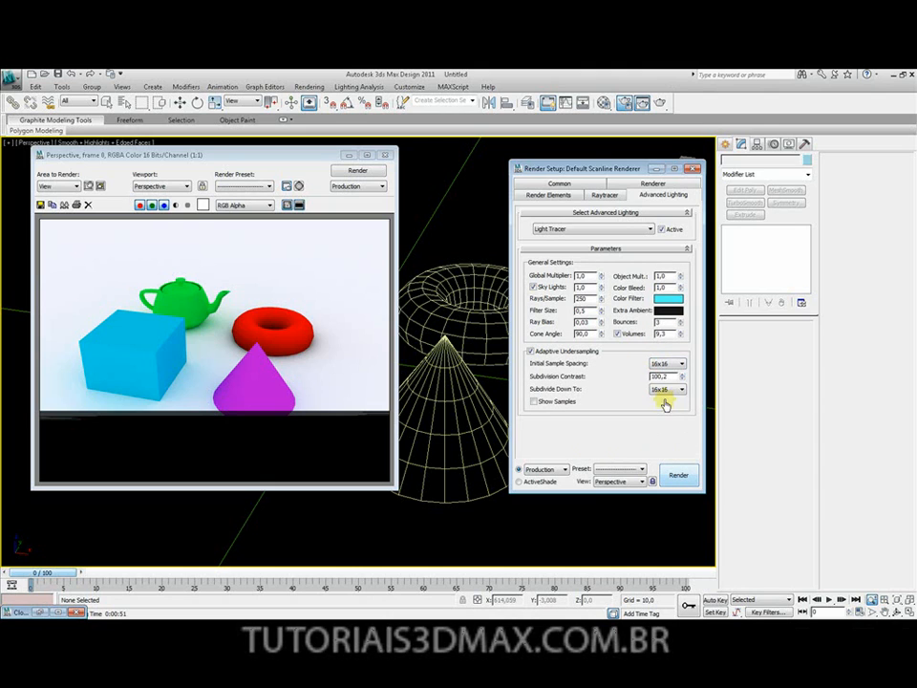
click(667, 389)
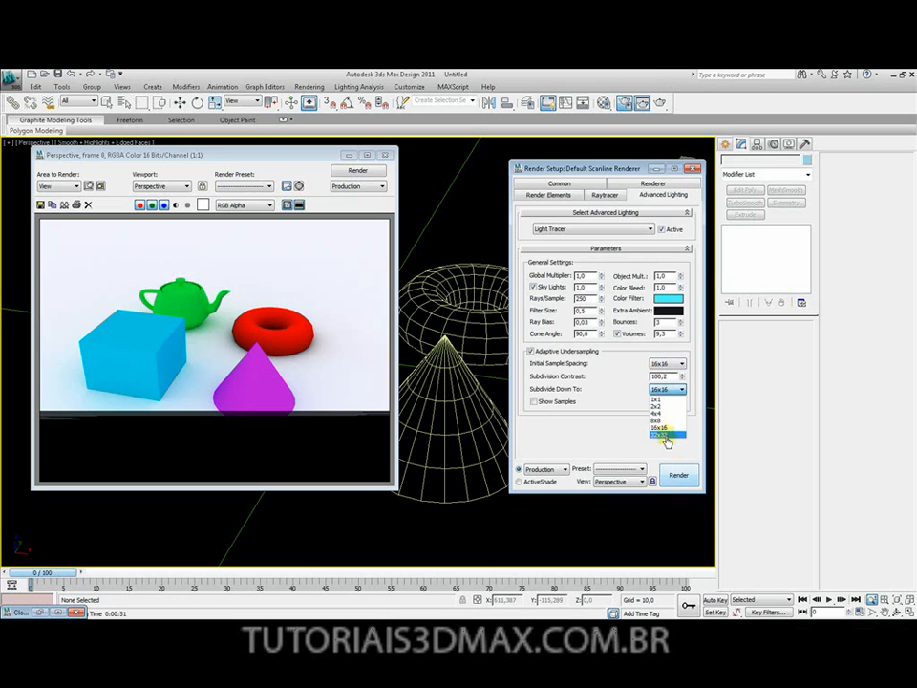
click(661, 434)
click(677, 477)
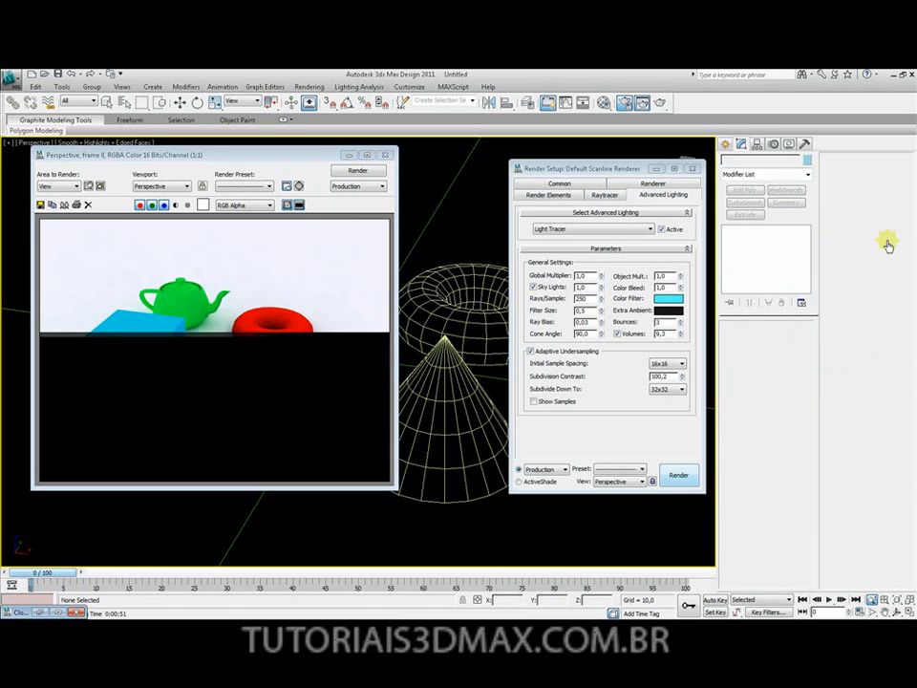
Set Bounces to 2 and Subdivision Contrast to 0,5, rendering the scene after each change
click(681, 327)
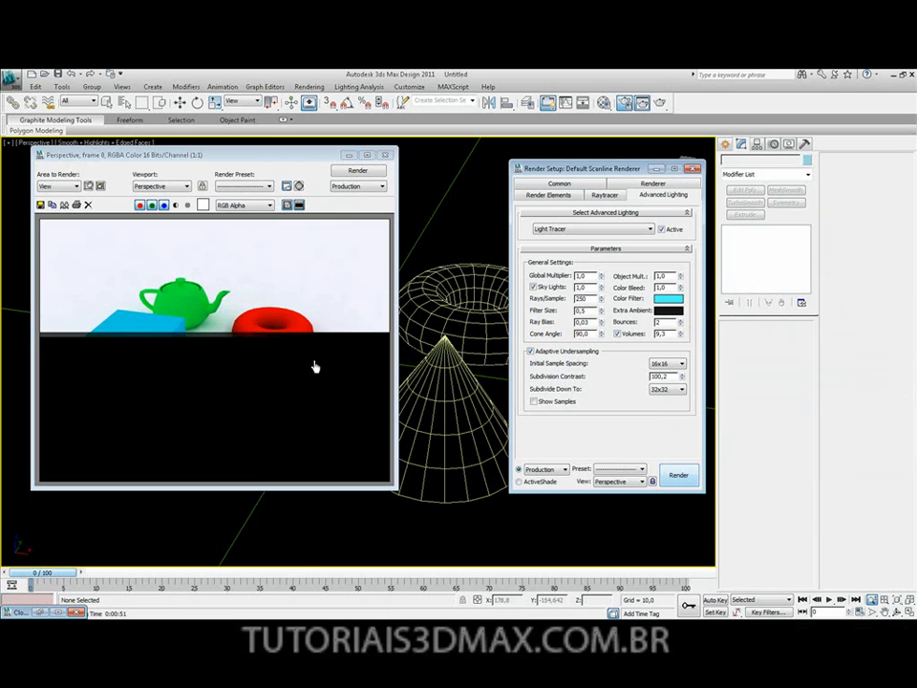
click(682, 475)
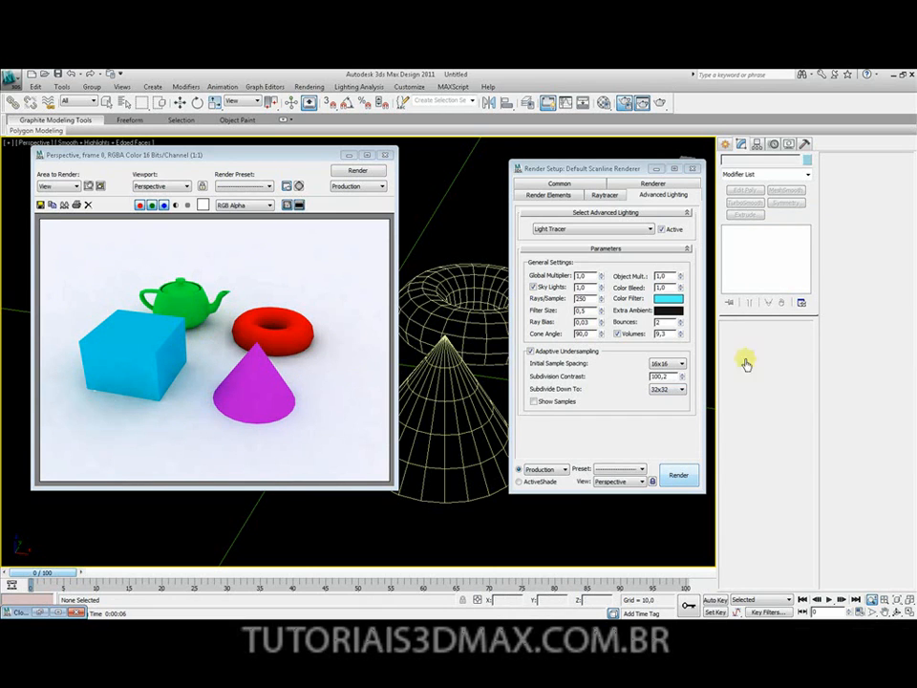
drag(682, 379, 764, 538)
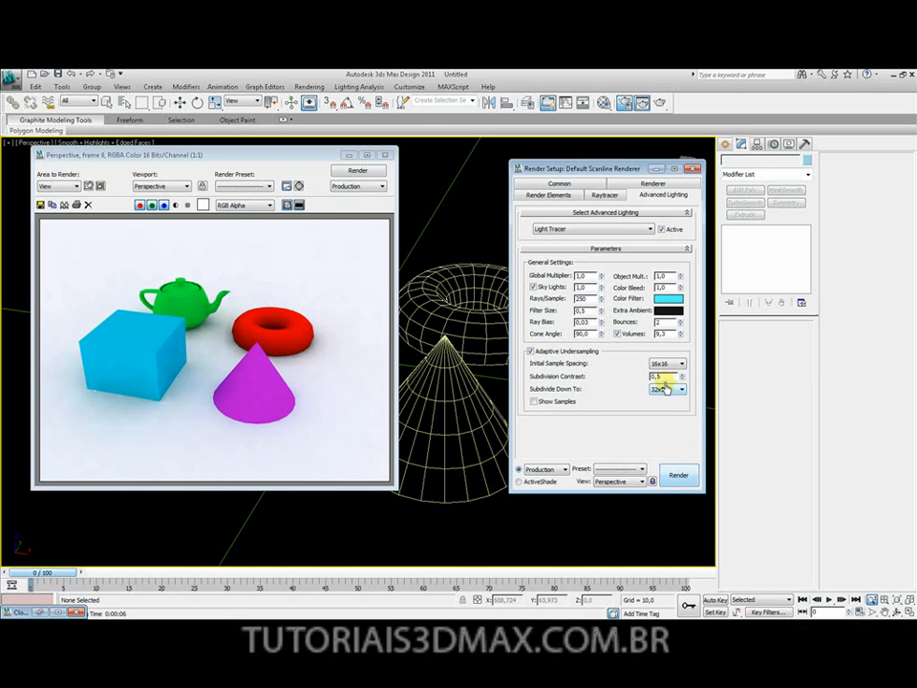
click(684, 477)
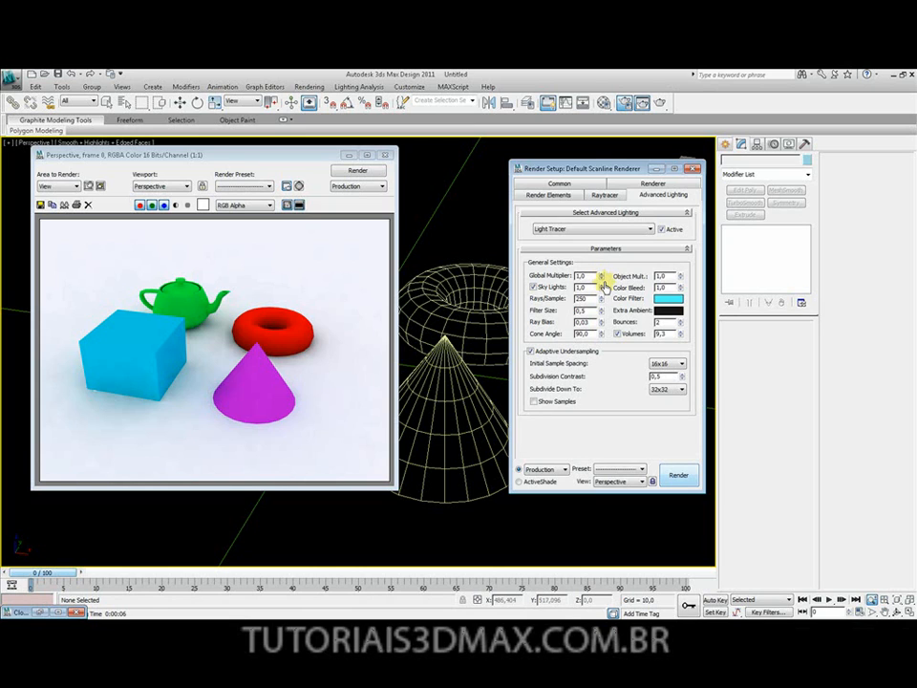
Set Rays/Sample to 500 and render the scene
drag(596, 302, 492, 304)
text(500)
click(673, 480)
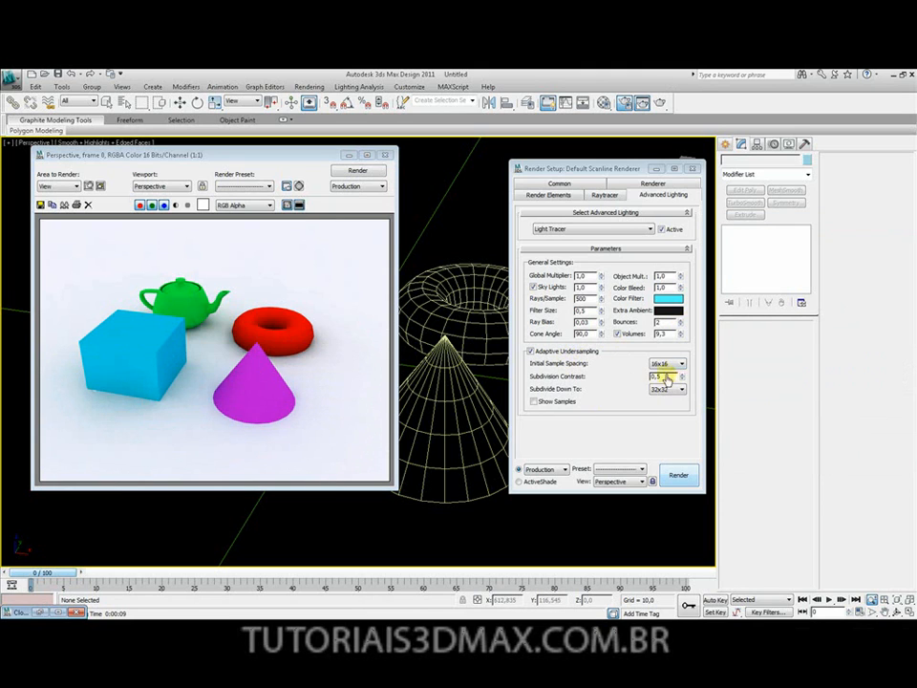
double_click(580, 299)
double_click(658, 322)
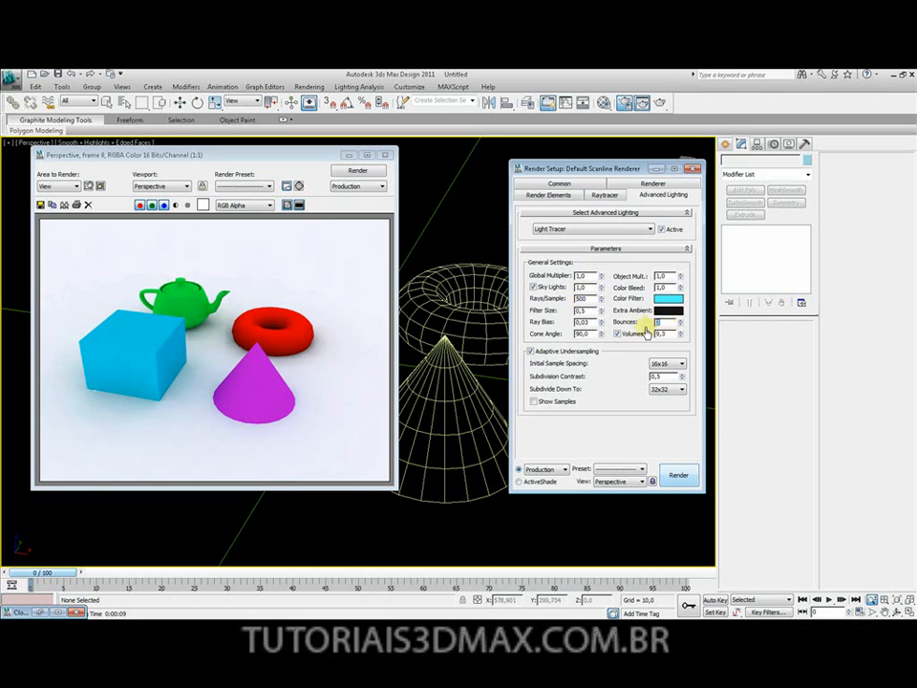
Change the Color Filter to white and close the Render Setup and rendered frame windows
click(664, 300)
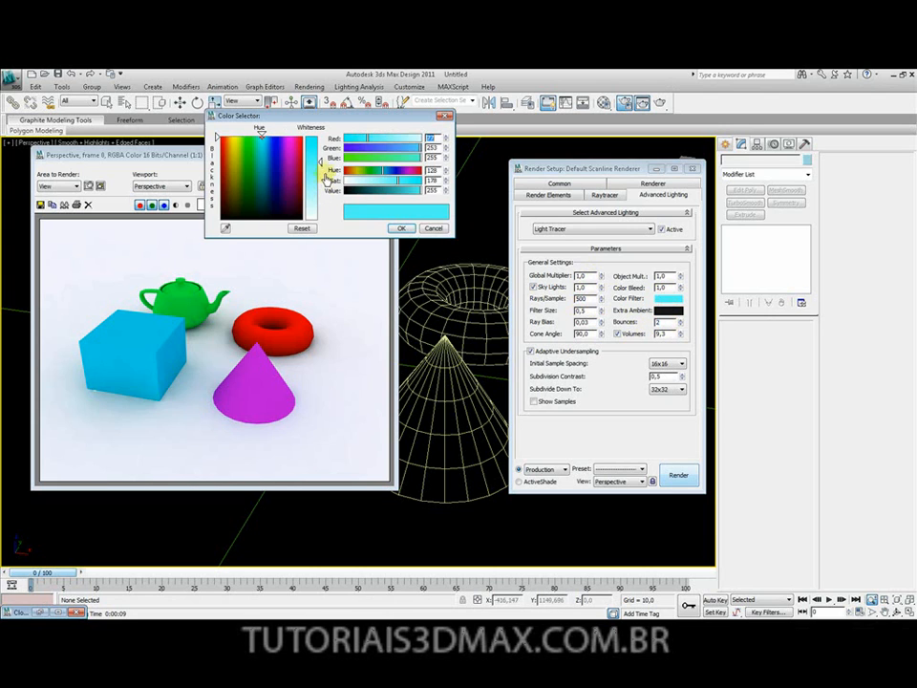
drag(320, 164, 321, 221)
click(403, 229)
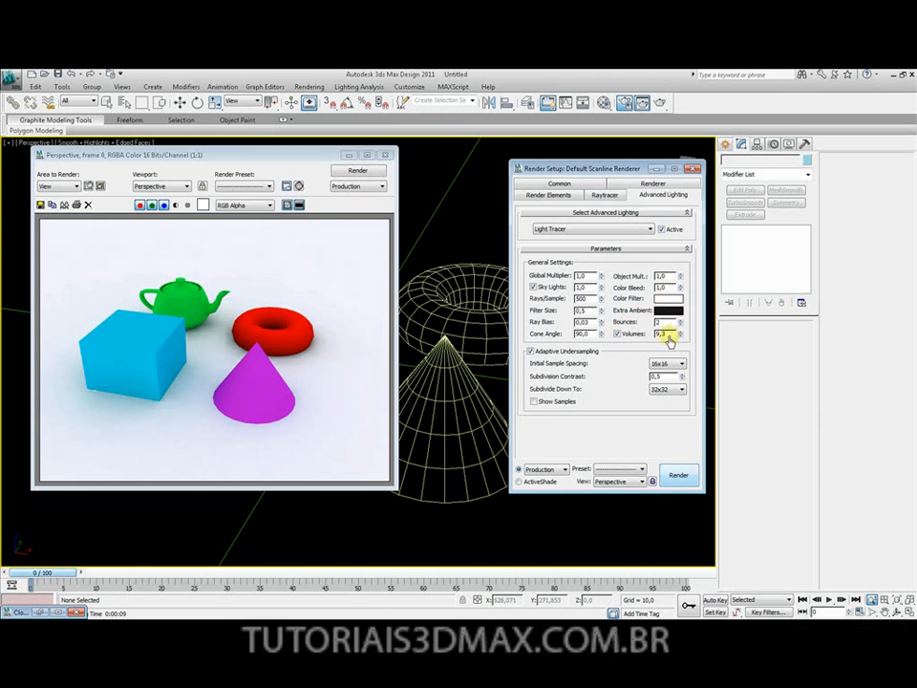
click(693, 169)
click(384, 155)
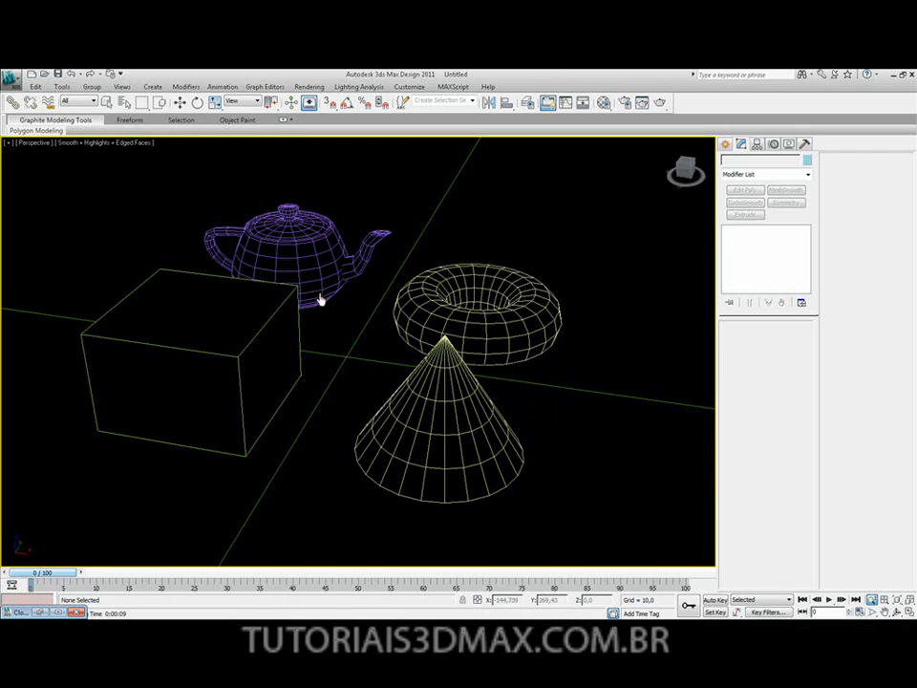
Select the omni light above the objects and switch it on
scroll(318, 299, down, 3)
scroll(318, 299, down, 4)
mouse_move(378, 326)
alt+middle_down()
mouse_move(387, 342)
mouse_move(406, 308)
mouse_move(372, 328)
alt+middle_up()
key(w)
click(372, 340)
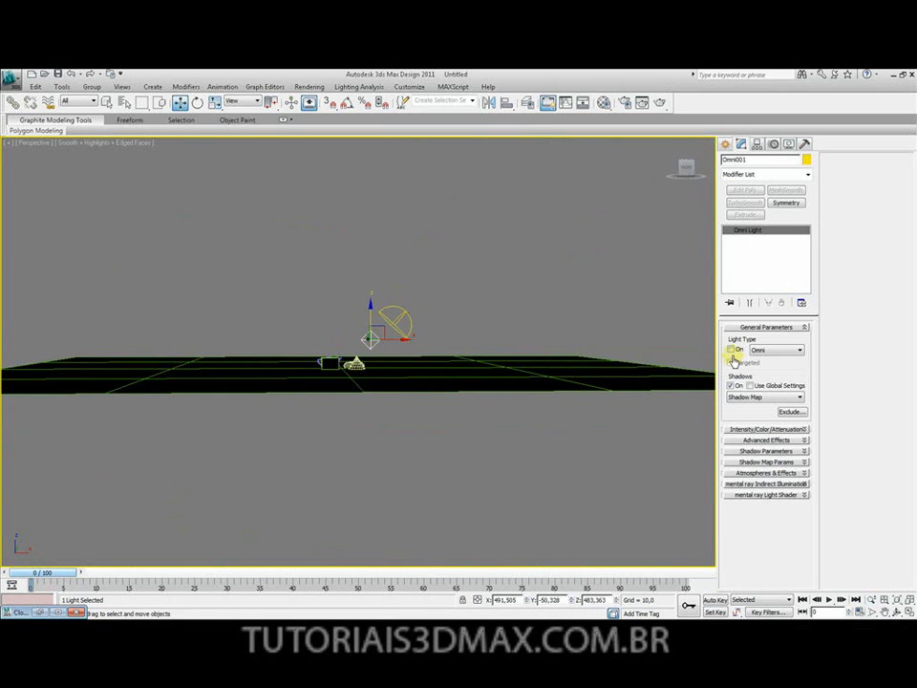
click(731, 350)
Hide the edged faces in the perspective view and render the scene with the omni light on
alt+middle_drag(504, 353, 331, 377)
key(f)
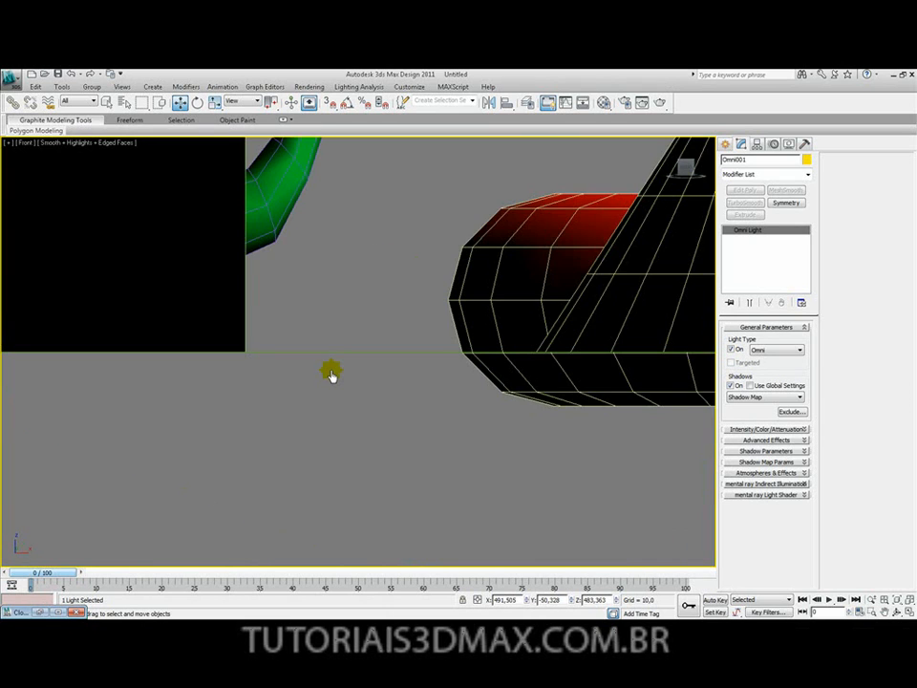
key(shift+z)
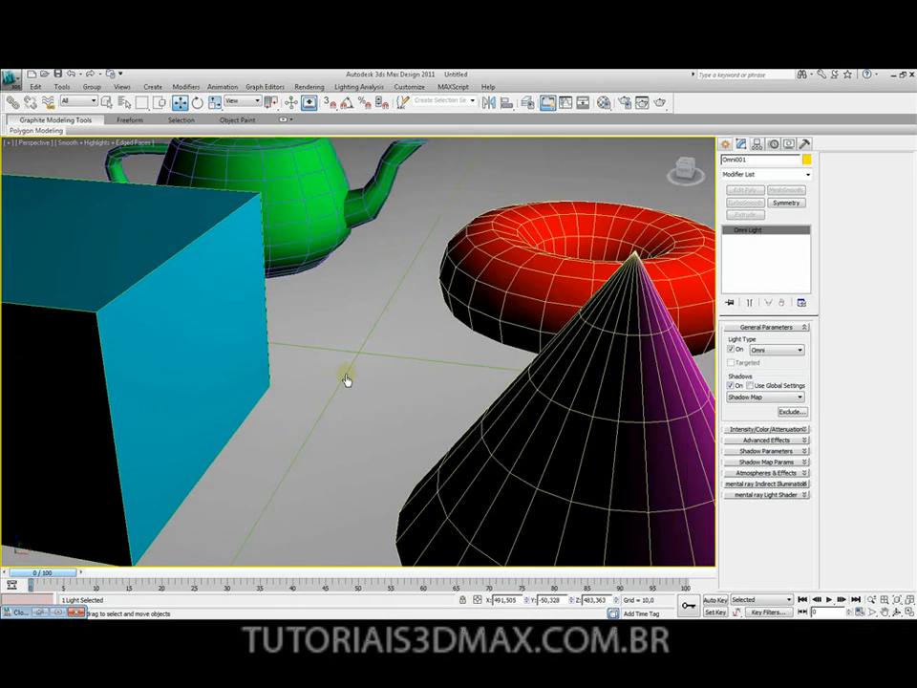
key(F4)
key(F4)
key(F4)
key(F4)
key(F4)
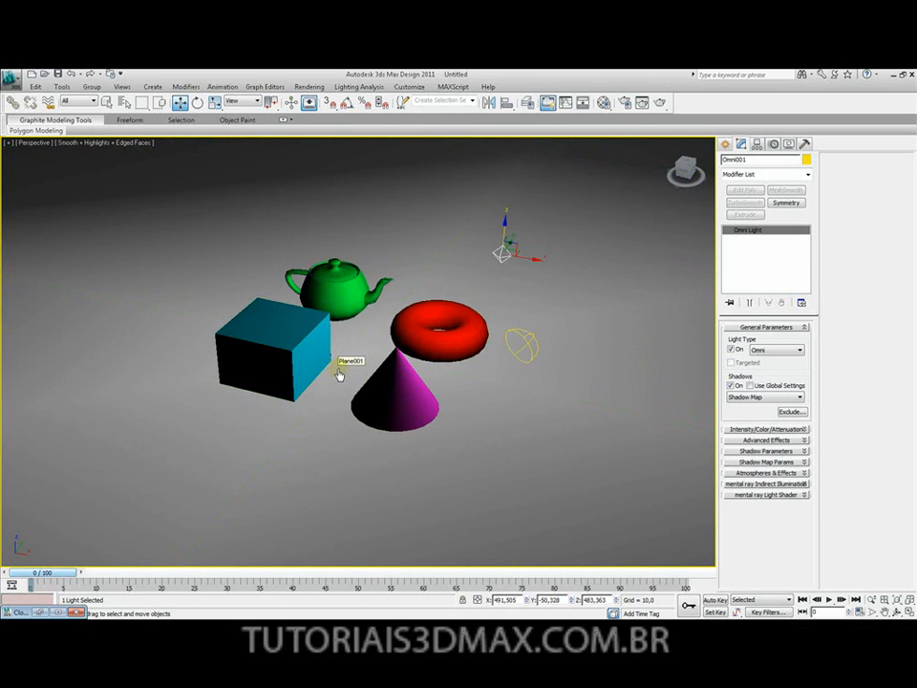
mouse_move(389, 365)
alt+middle_down()
mouse_move(383, 344)
mouse_move(391, 352)
alt+middle_up()
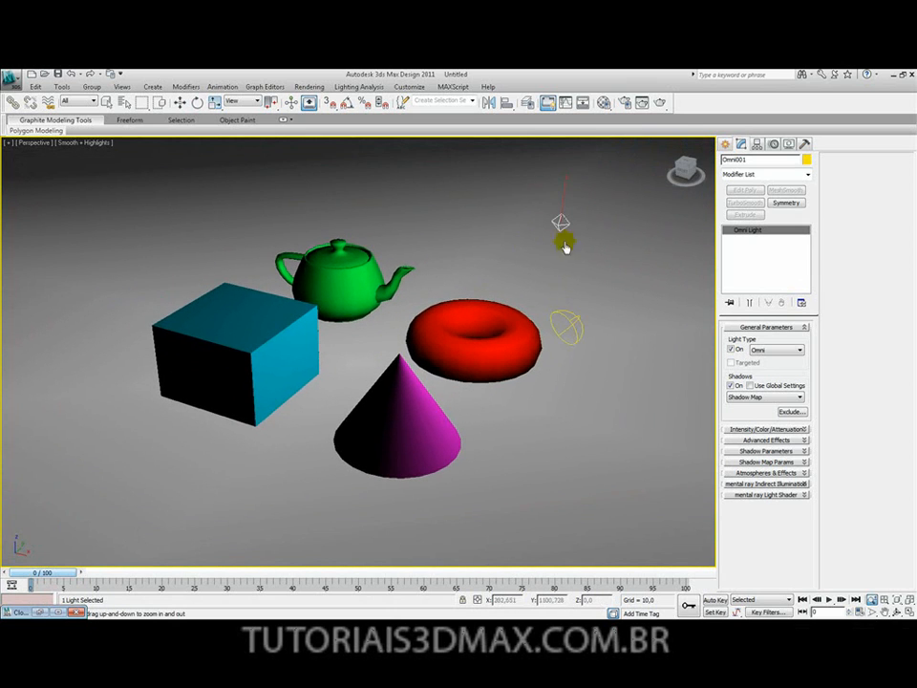
click(661, 102)
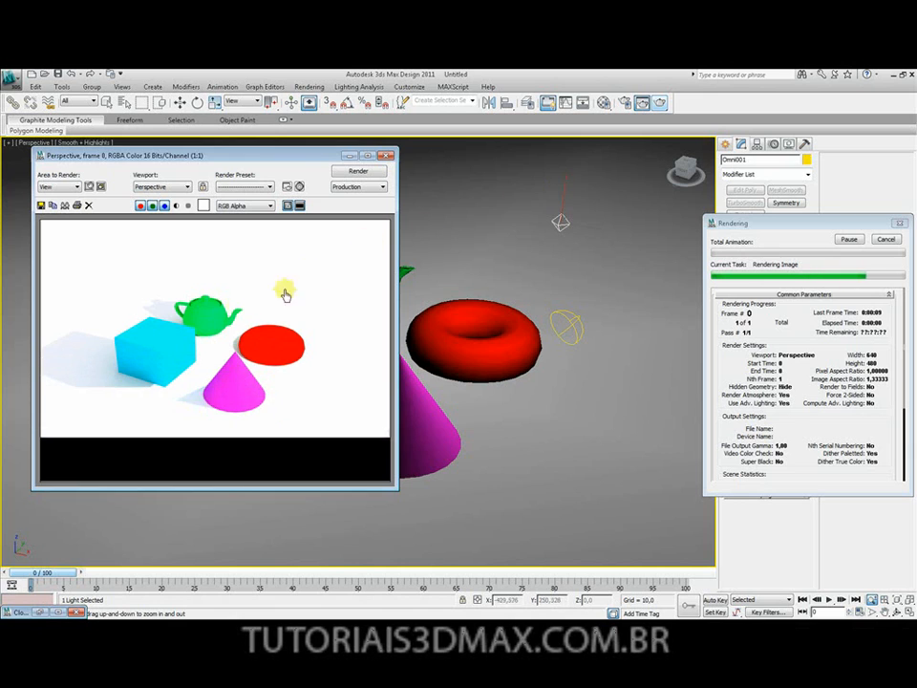
click(386, 158)
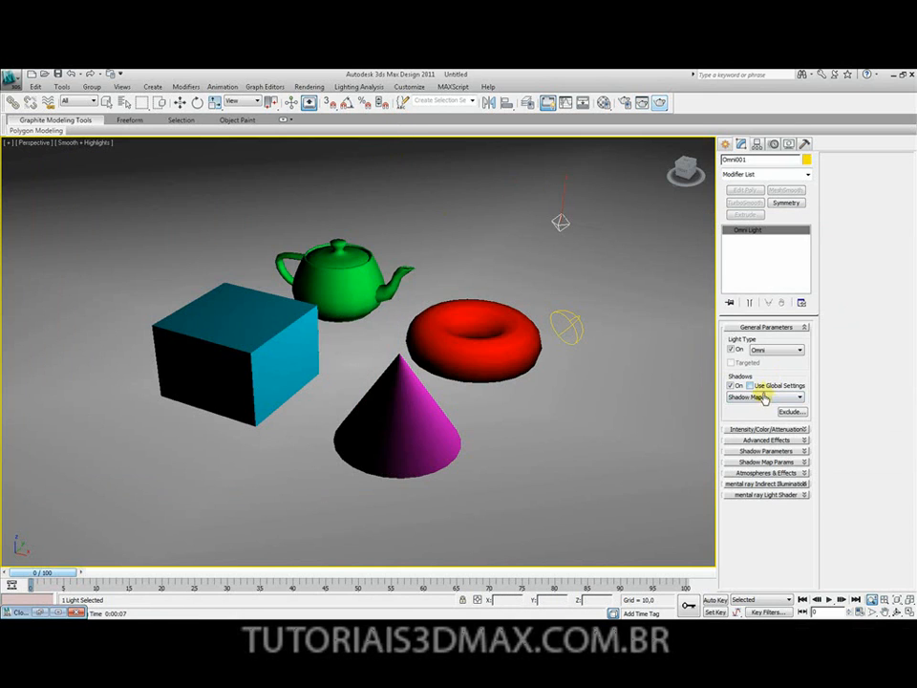
Set the omni light's Multiplier to 0,5 and render the scene
click(754, 429)
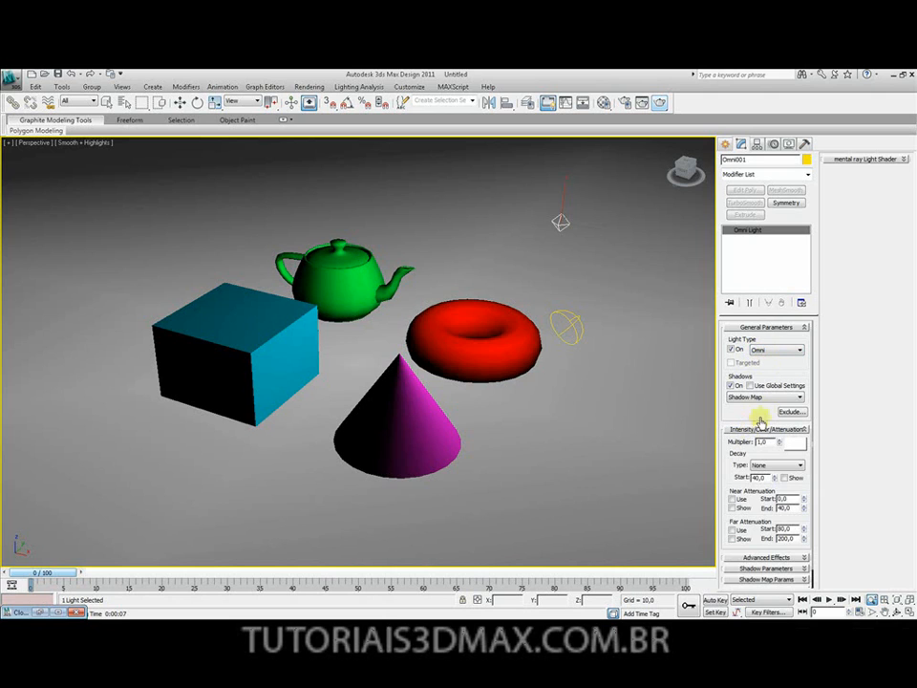
double_click(767, 442)
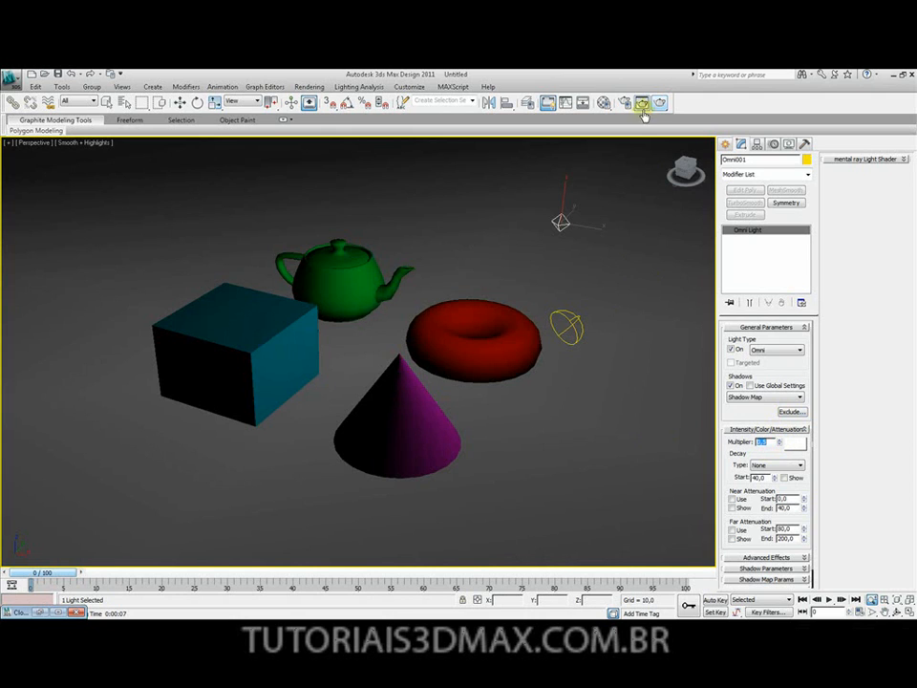
click(657, 103)
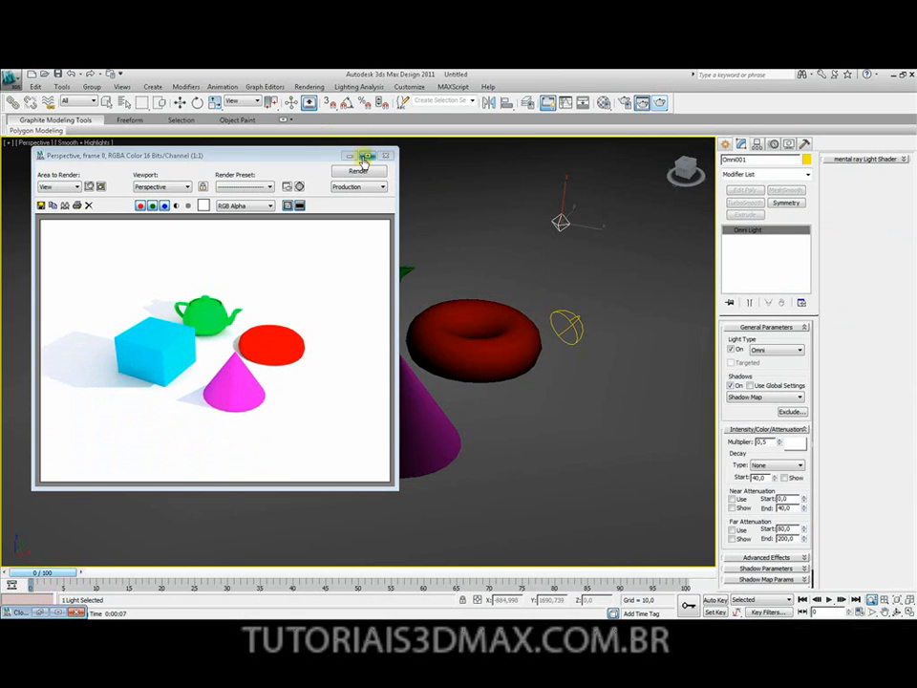
click(385, 154)
Set the Light Tracer's Global Multiplier to 0,5, render the scene and close Render Setup
click(624, 104)
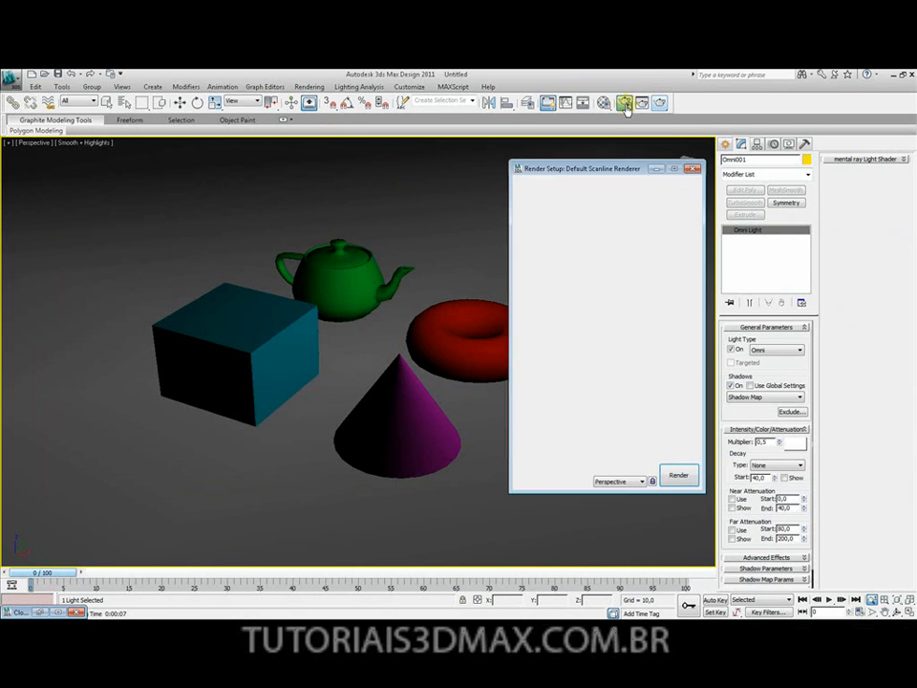
click(650, 187)
click(660, 194)
click(581, 275)
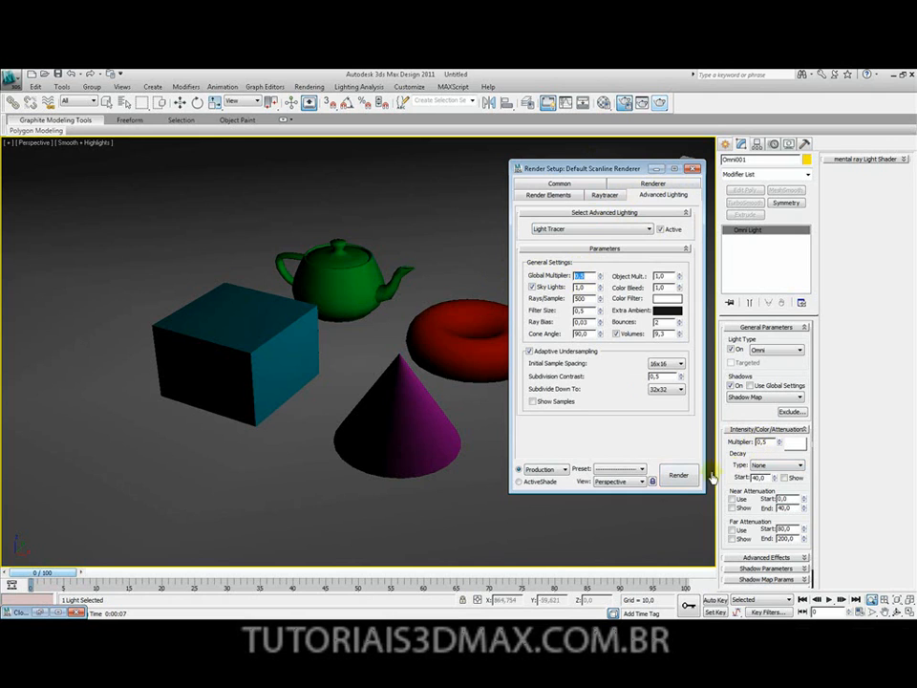
click(679, 477)
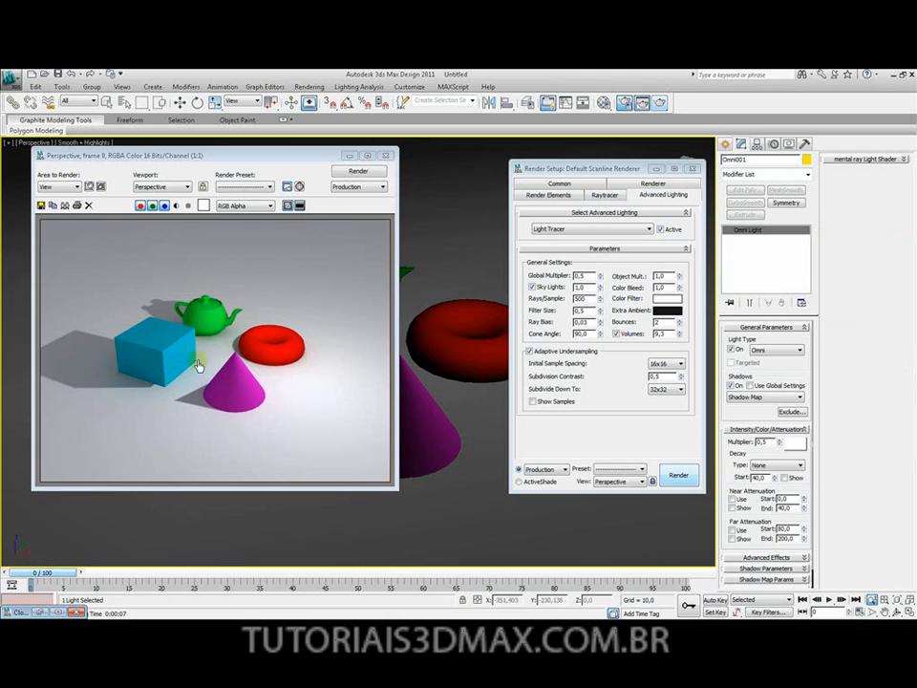
click(693, 170)
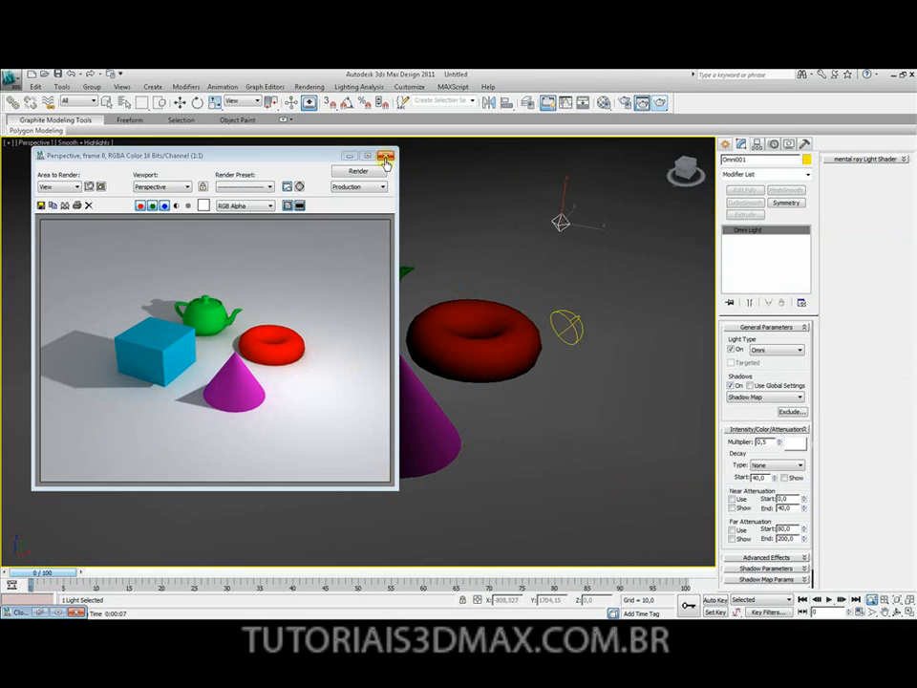
Set the omni light's Multiplier to 0,2
double_click(771, 443)
text(0,1)
key(Return)
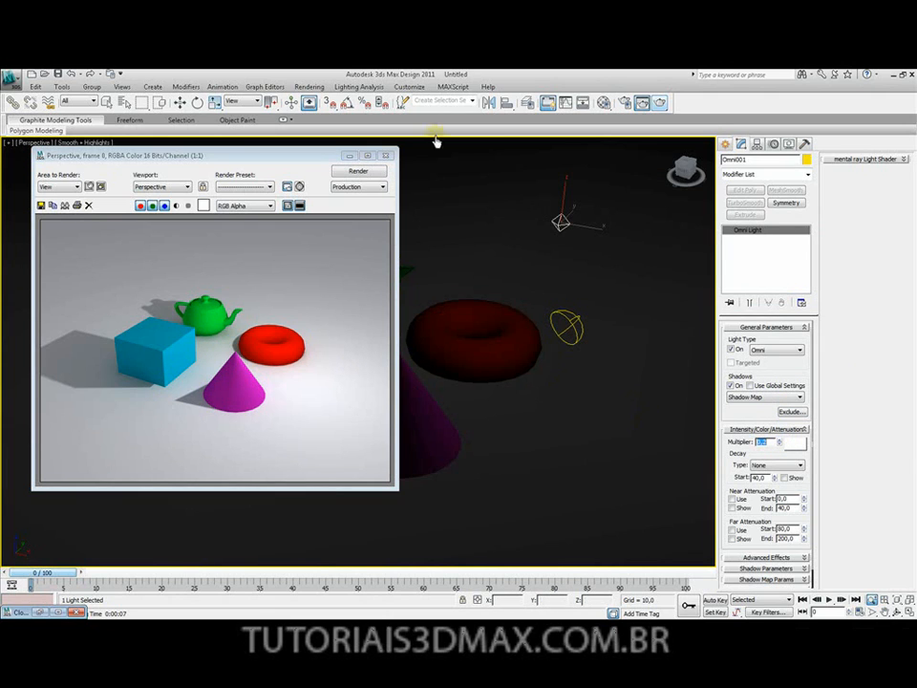
Set the Light Tracer's Global Multiplier to 0,7, render the scene and close both render windows
click(624, 101)
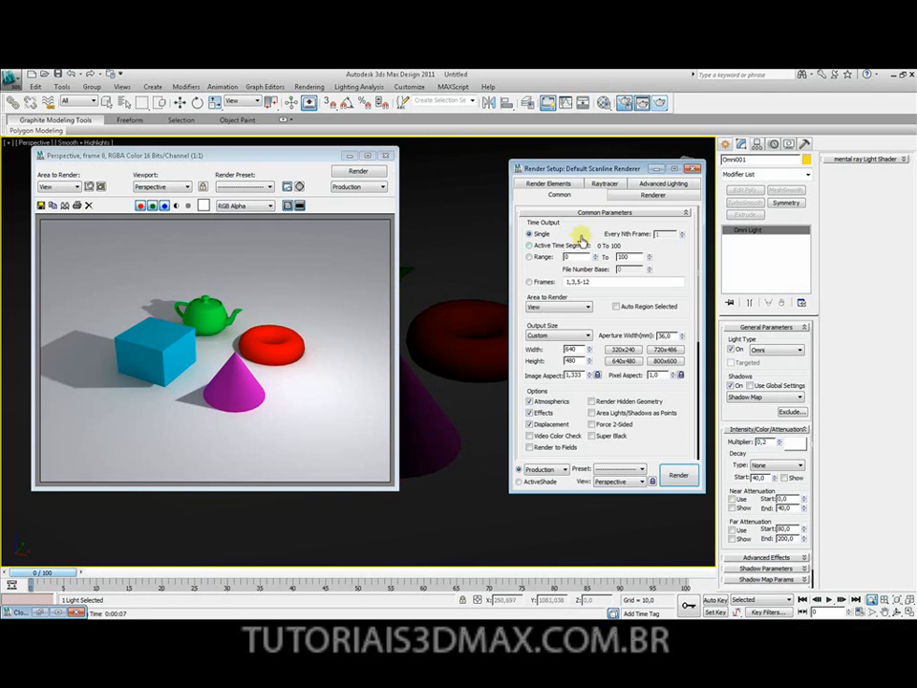
click(657, 184)
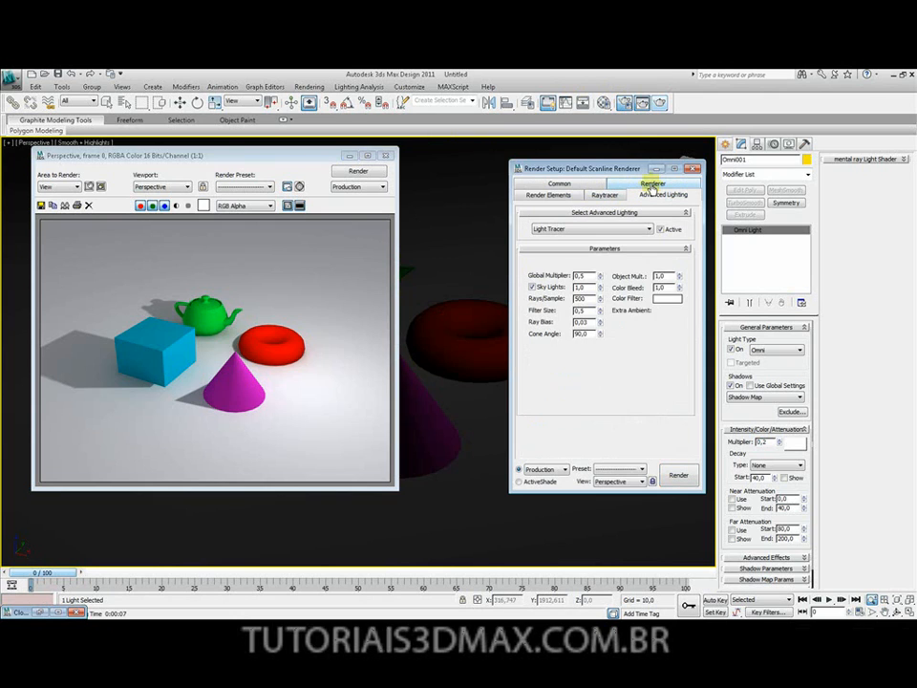
double_click(584, 276)
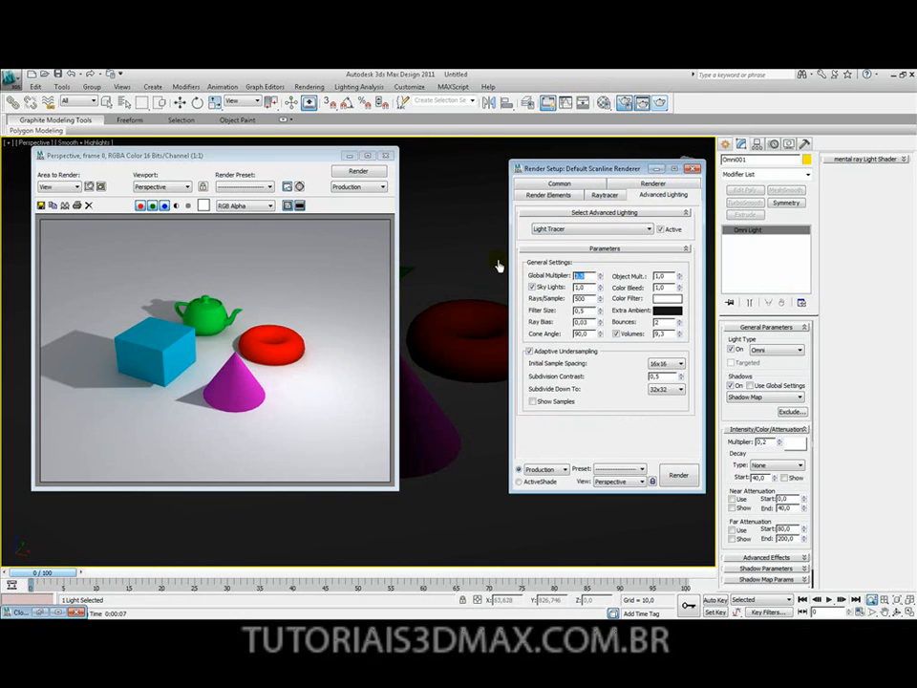
text(0,7)
click(675, 474)
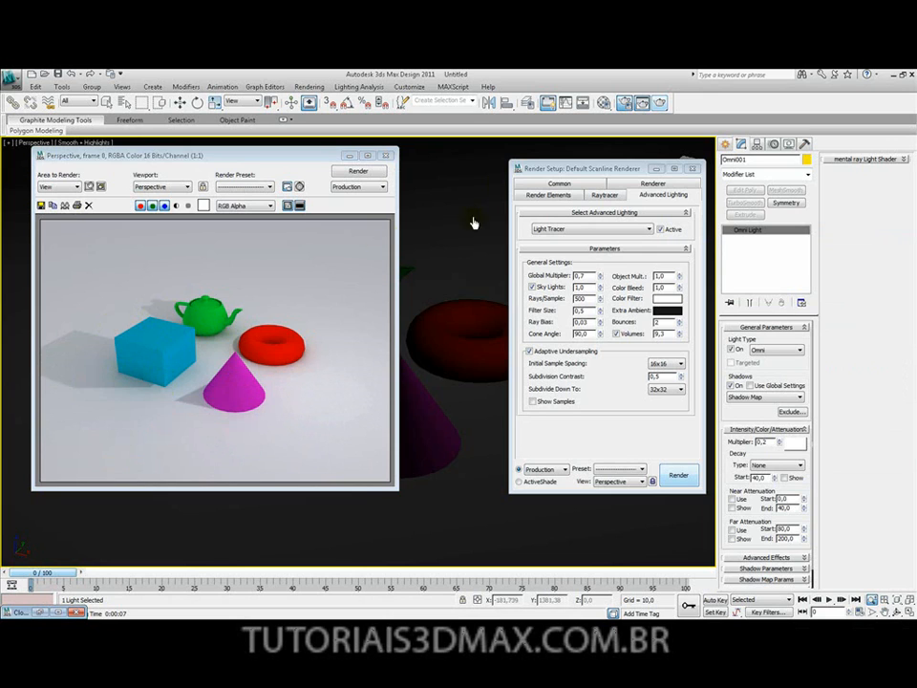
click(693, 170)
click(385, 155)
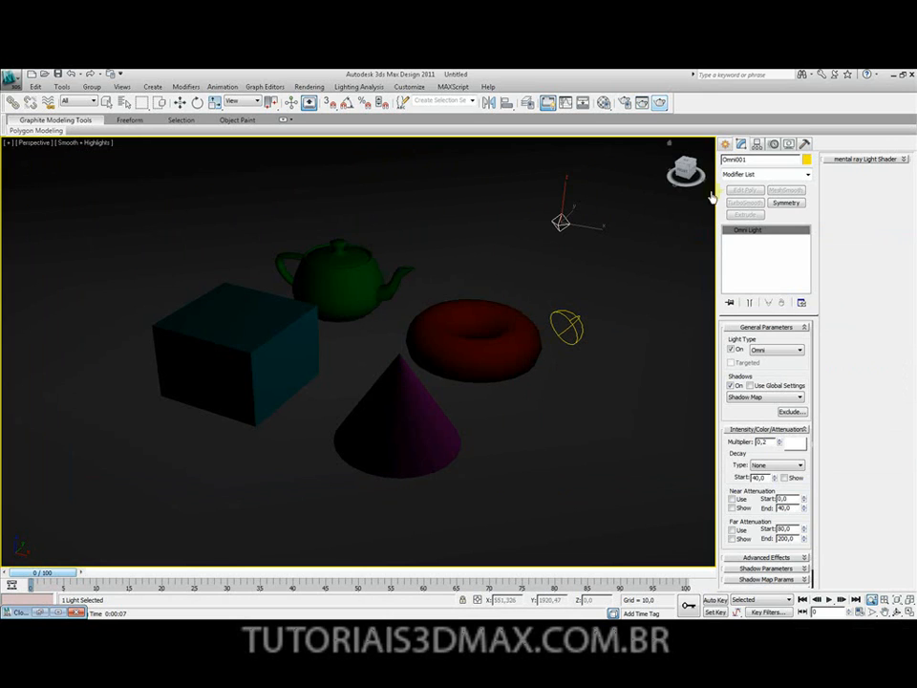
Show edged faces again and set the omni light's shadow map Bias to 0,0
key(F4)
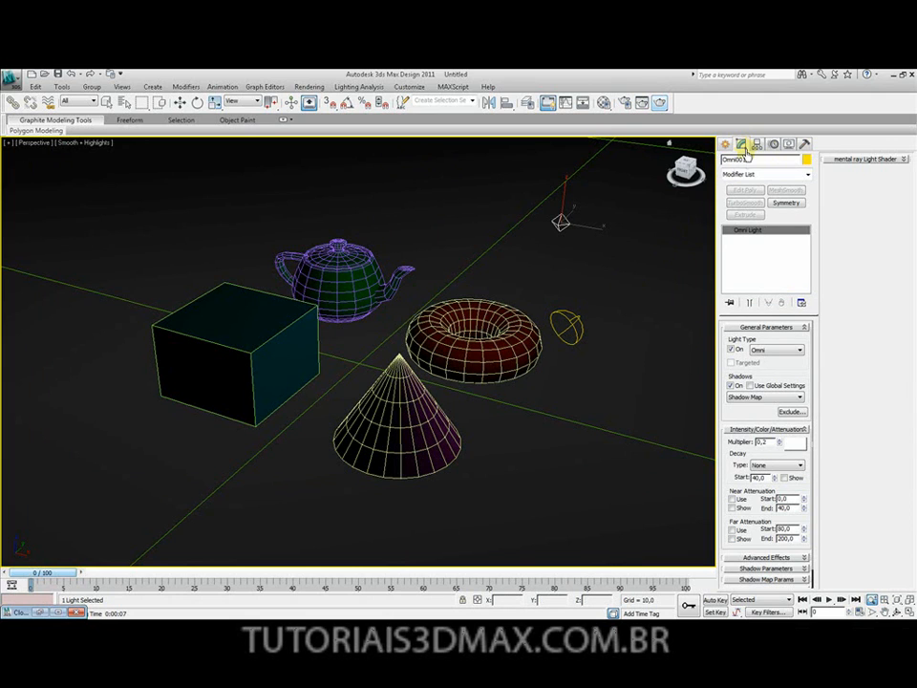
scroll(730, 360, down, 1)
scroll(737, 358, up, 1)
scroll(732, 328, down, 1)
click(731, 366)
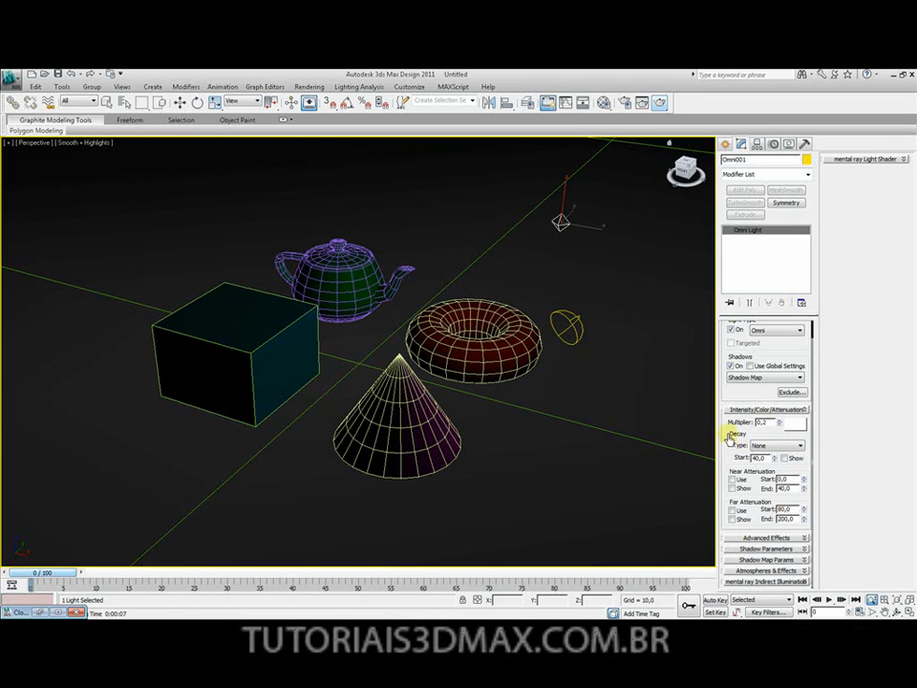
click(750, 560)
double_click(889, 172)
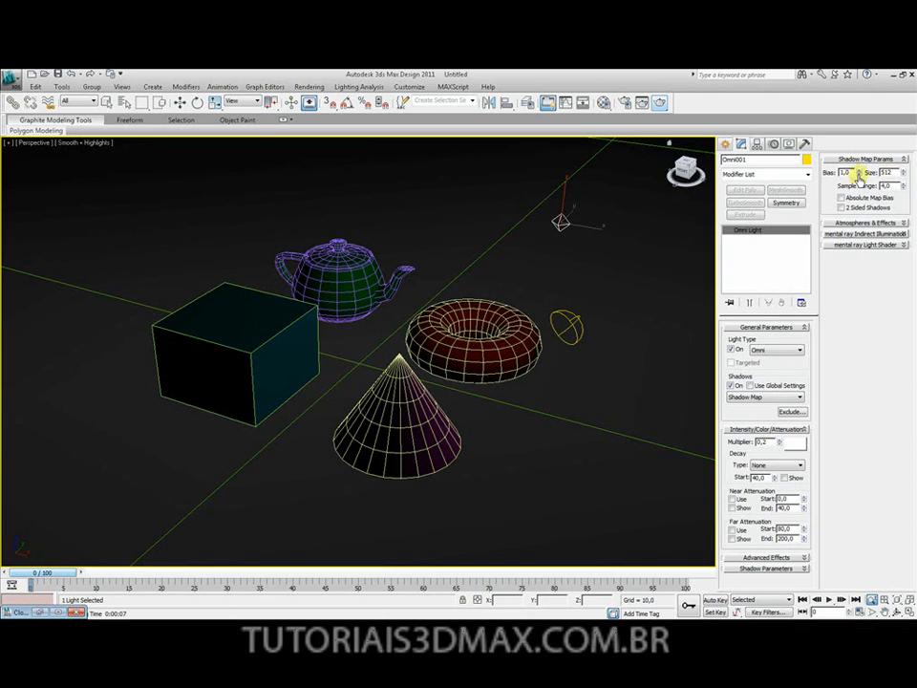
drag(852, 174, 723, 141)
text(0)
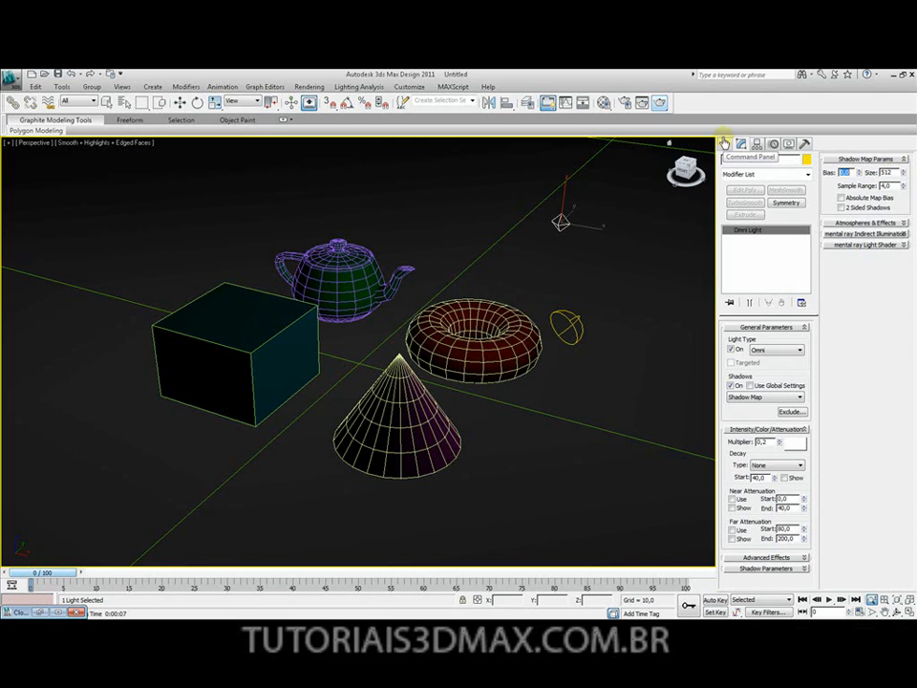
Set the shadow map Size to 1024 and Sample Range to 20,0, and render the scene
click(890, 174)
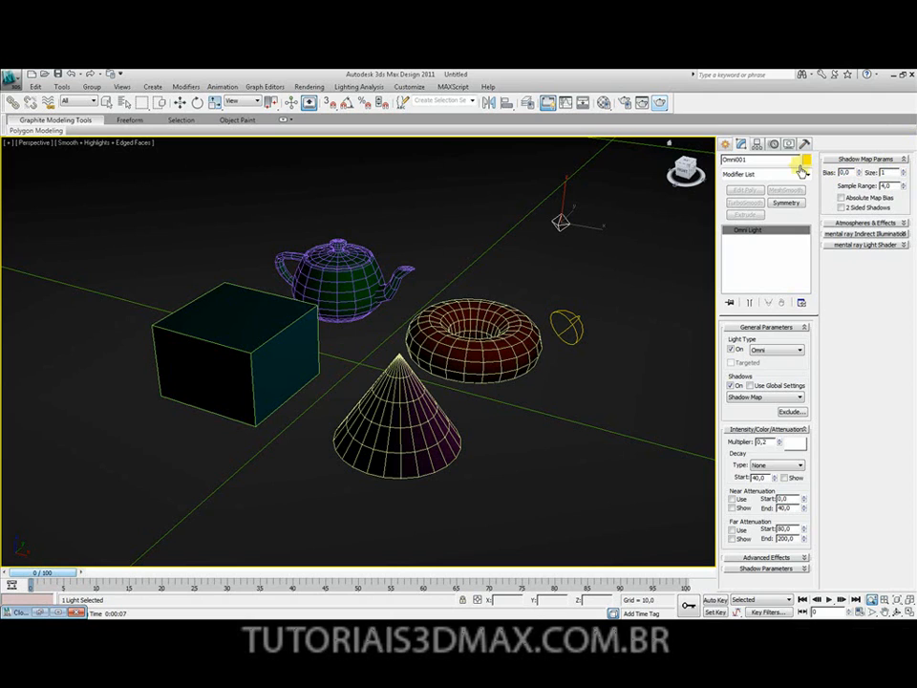
text(1024)
key(Tab)
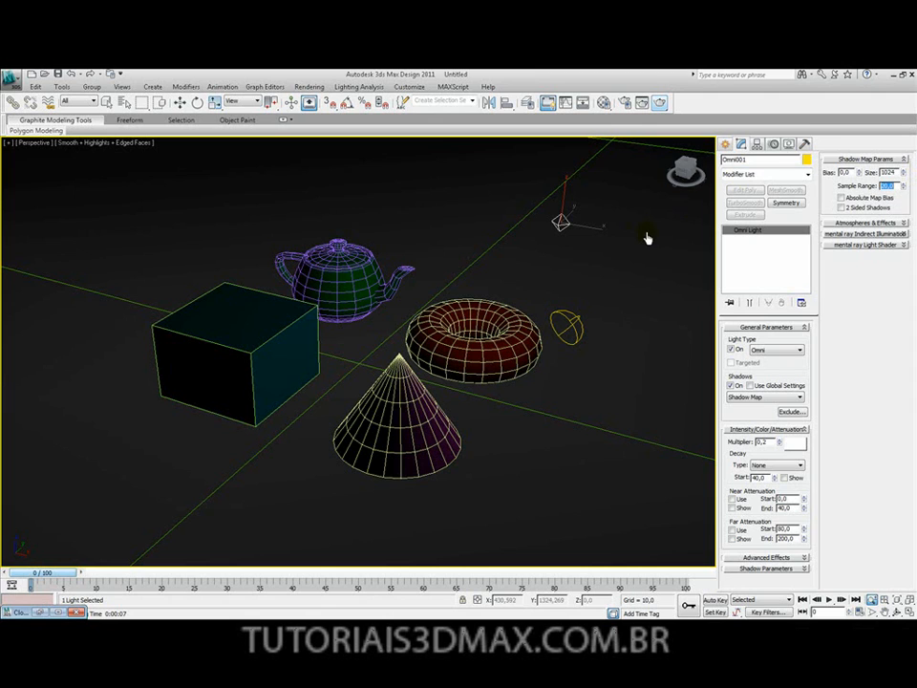
click(660, 103)
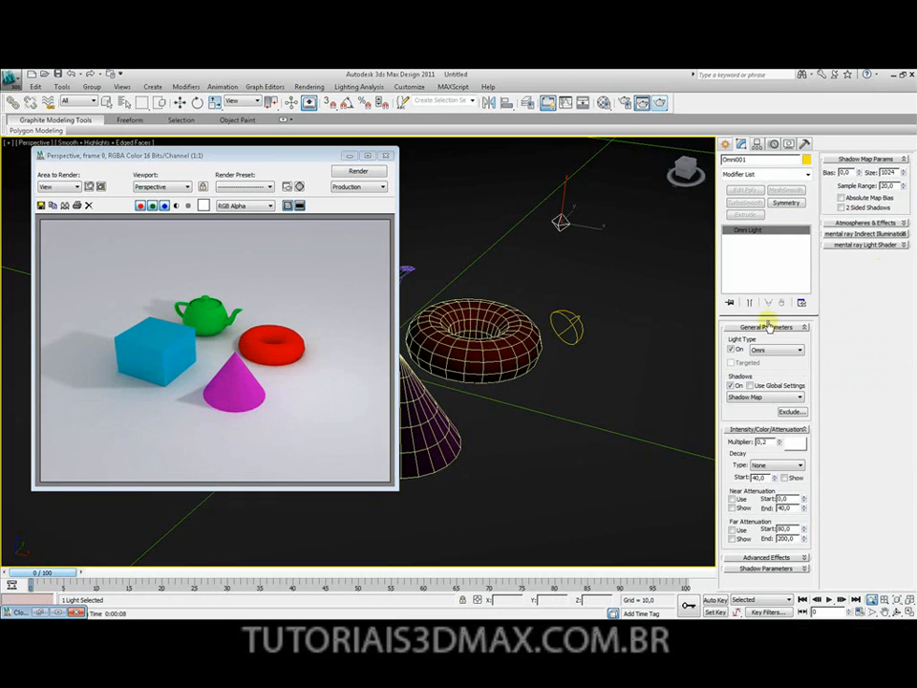
Set the shadow map Sample Range to 50,0, render the scene again and close the rendered frame
double_click(889, 185)
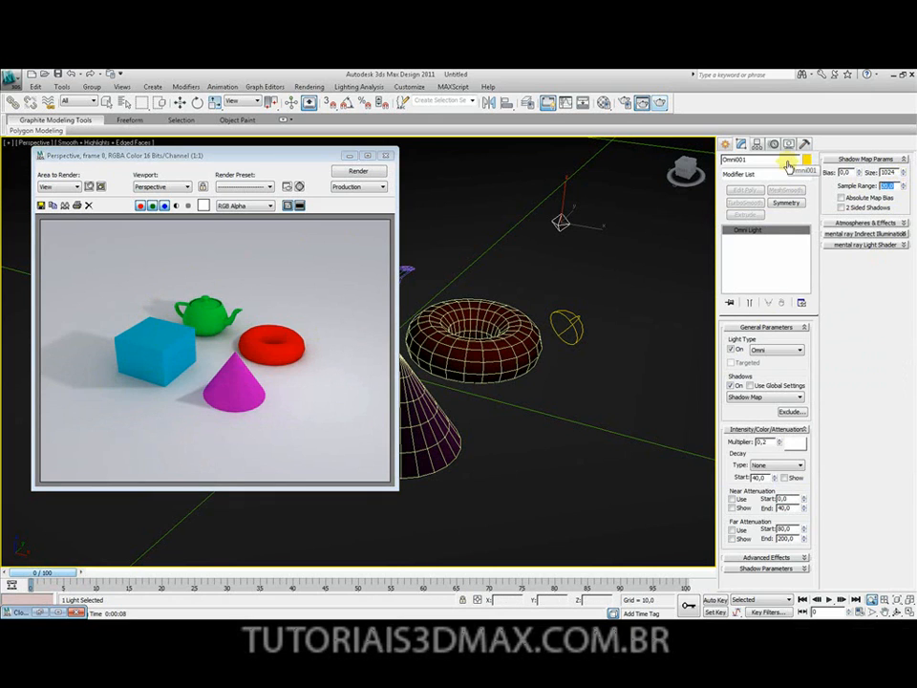
click(359, 171)
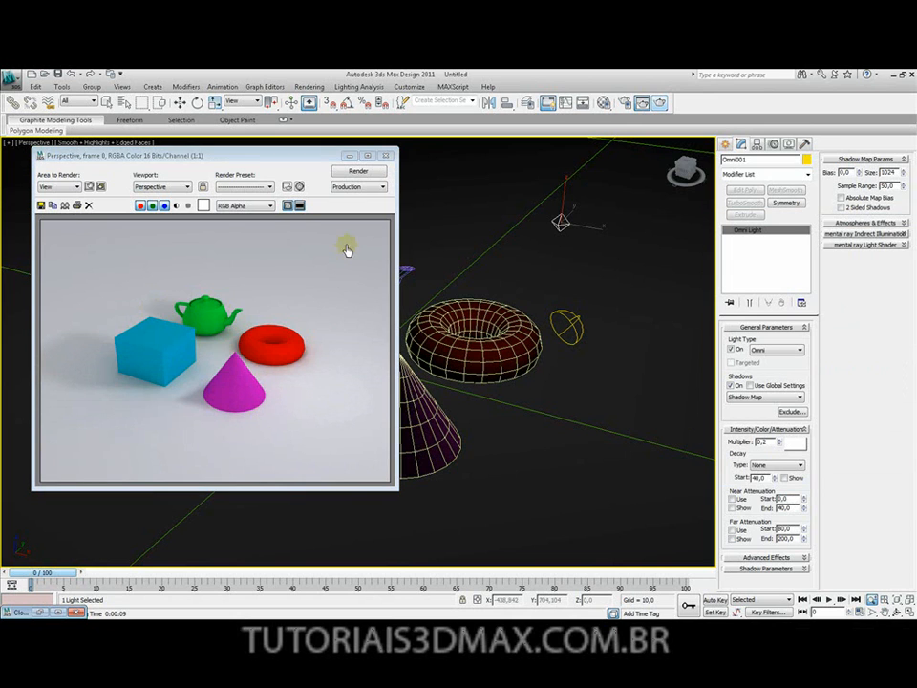
click(385, 155)
scroll(412, 350, up, 5)
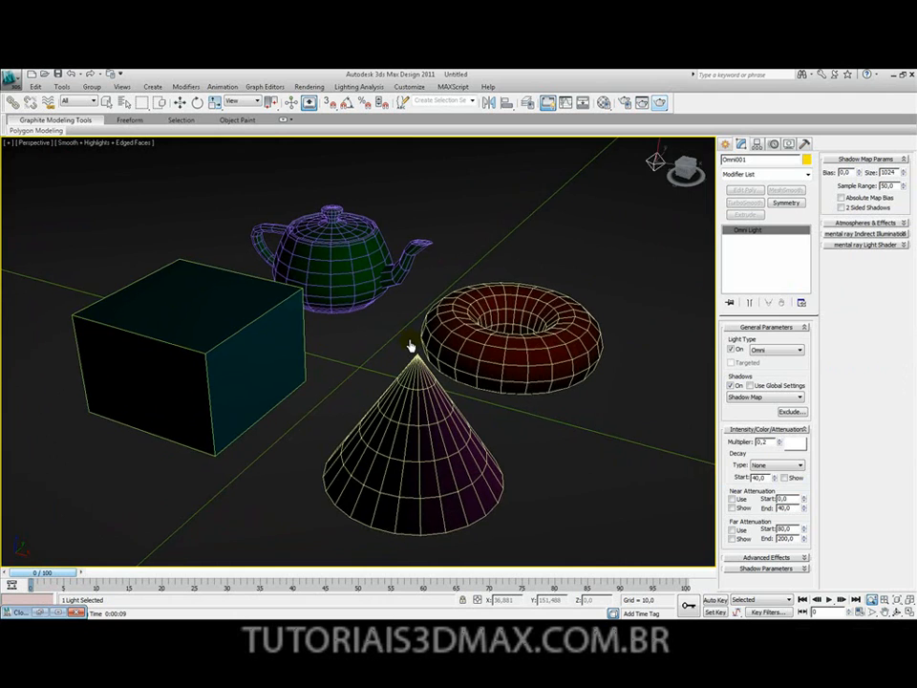
scroll(413, 335, up, 3)
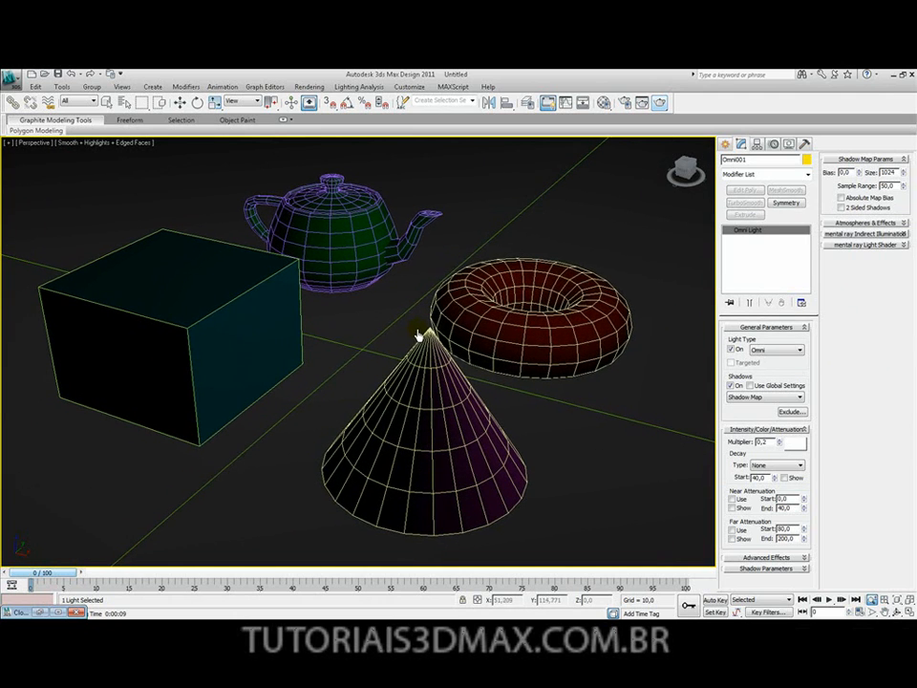